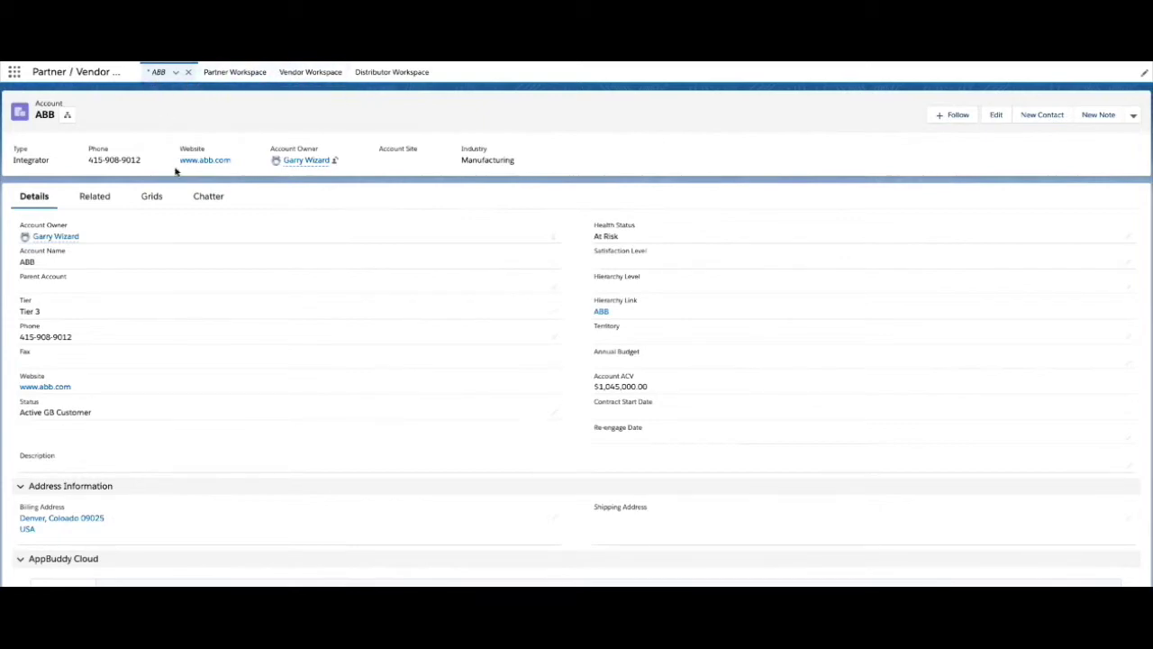
- Set the probability of the ABB Laptop Purchase opportunity to 20% in the deal registration grid and save it
scroll(304, 338, down, 3)
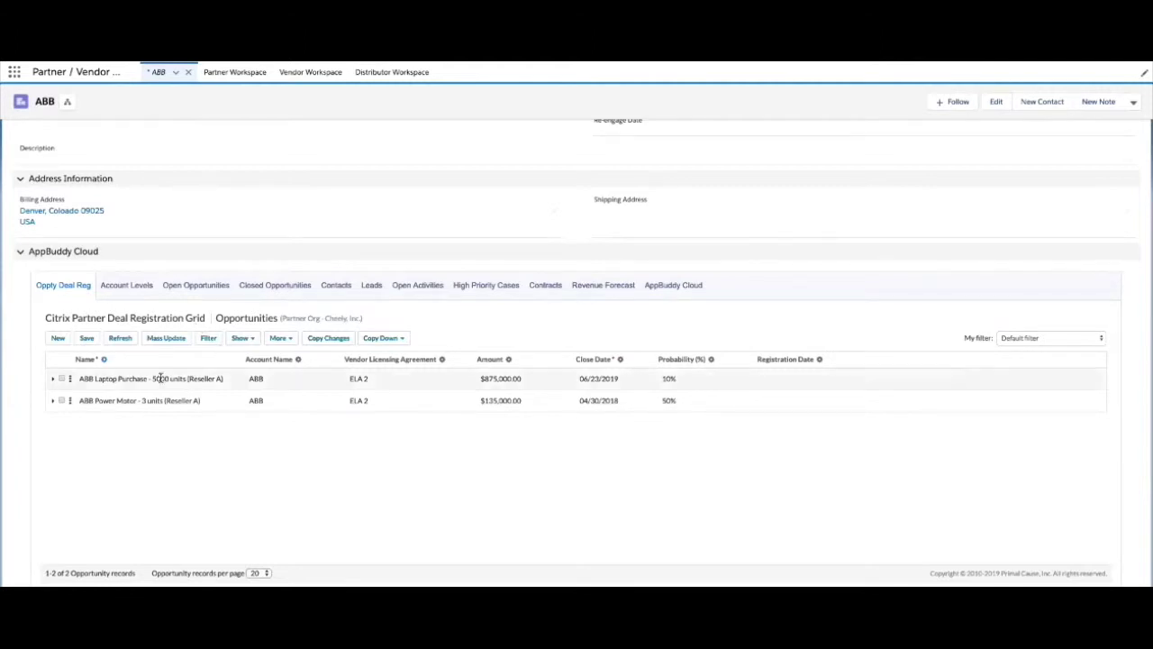
click(672, 378)
text(20)
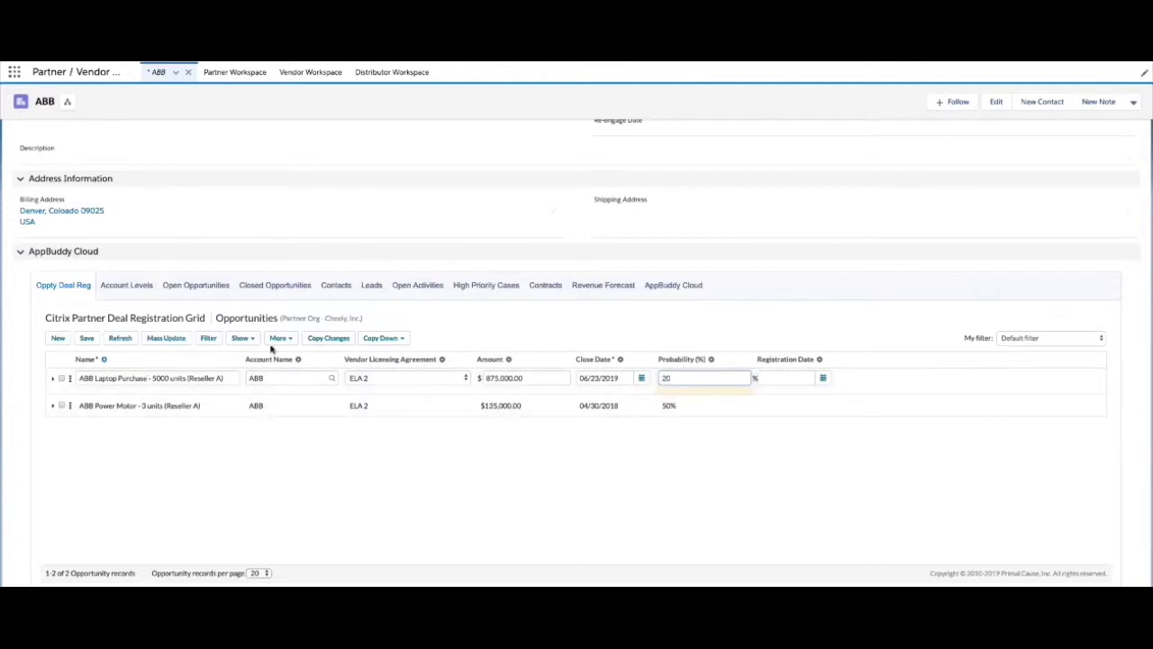
click(84, 339)
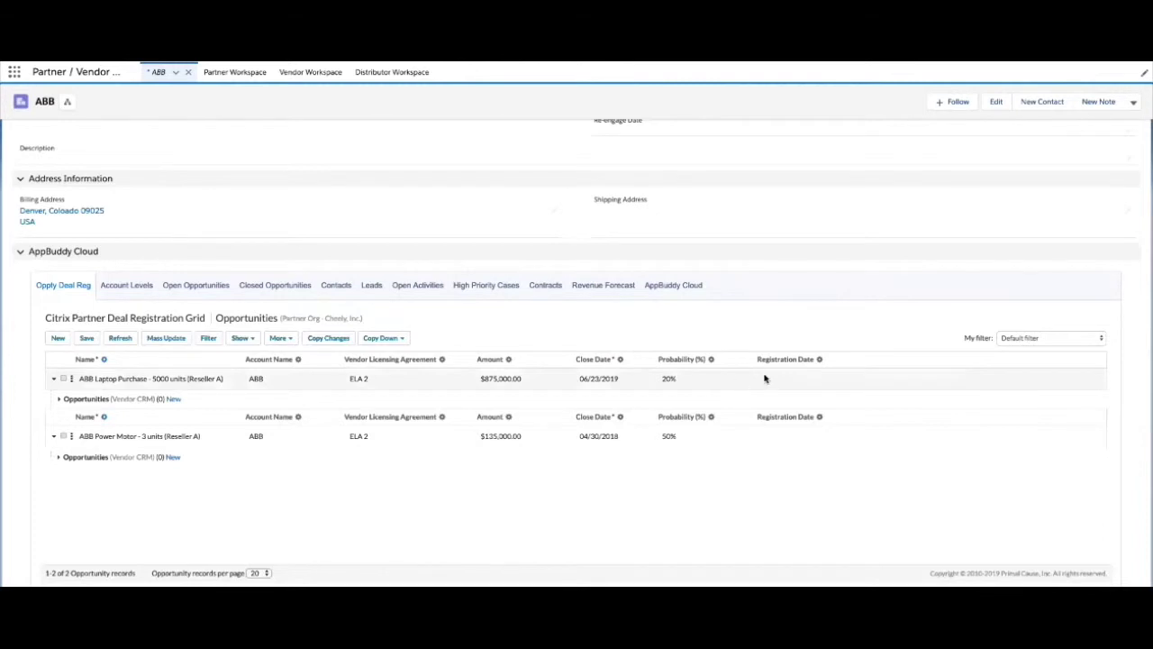
- Add a blank Vendor CRM opportunity under ABB Laptop Purchase, select the parent deal and set its registration date to 03/11/2019
click(58, 400)
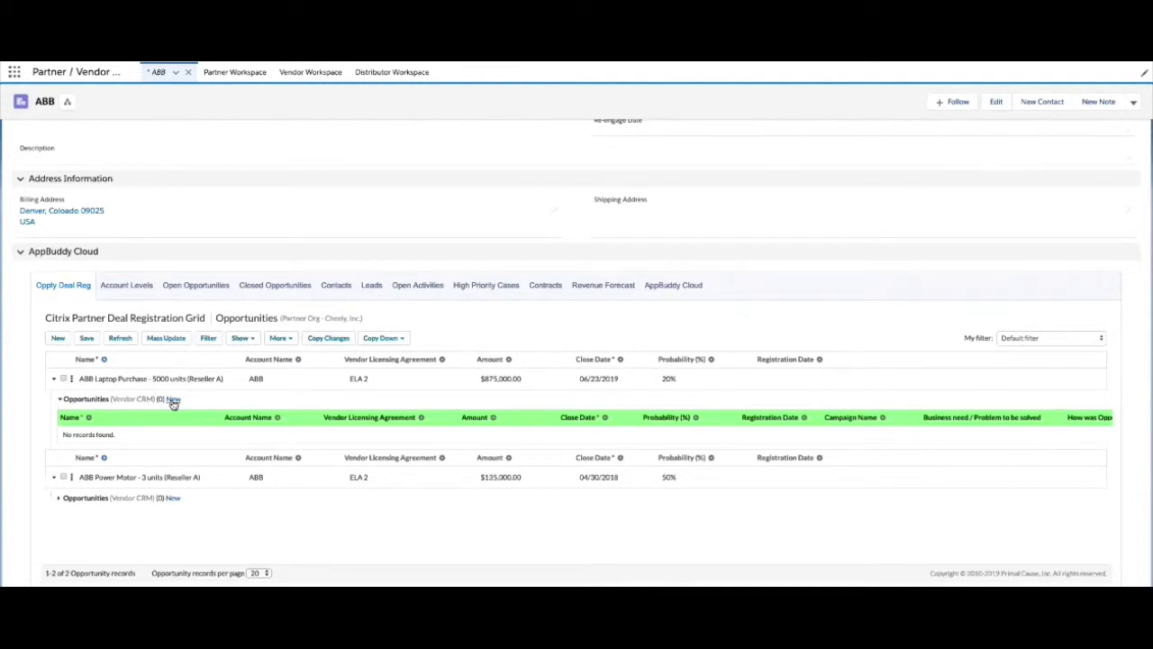
click(173, 399)
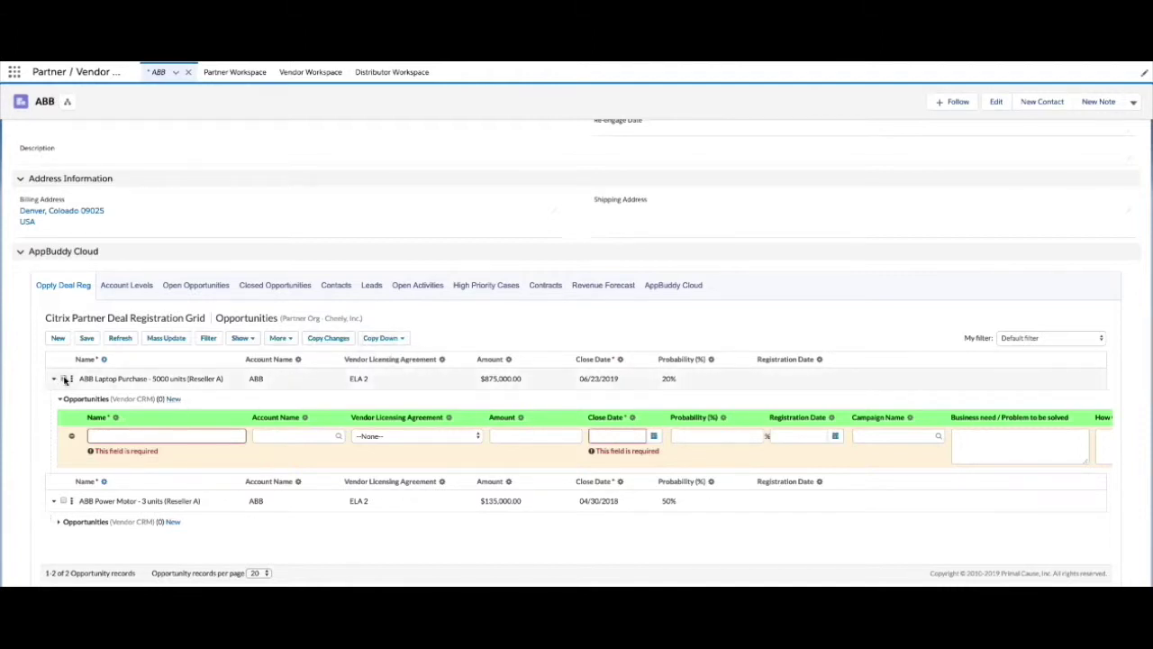
click(788, 374)
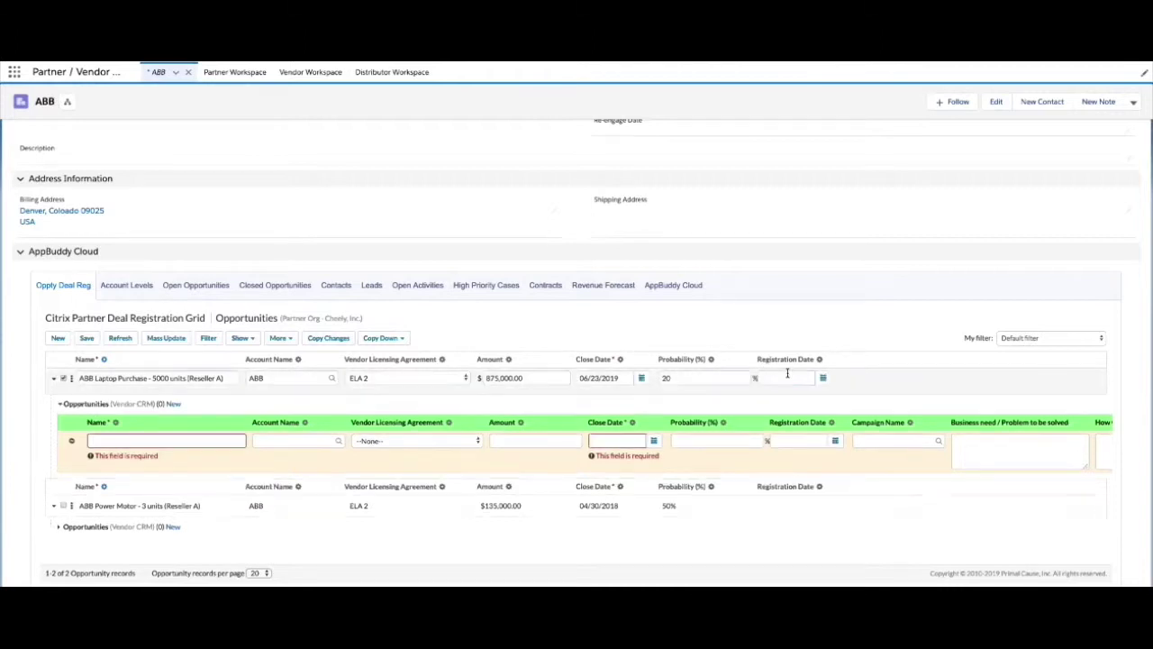
click(823, 378)
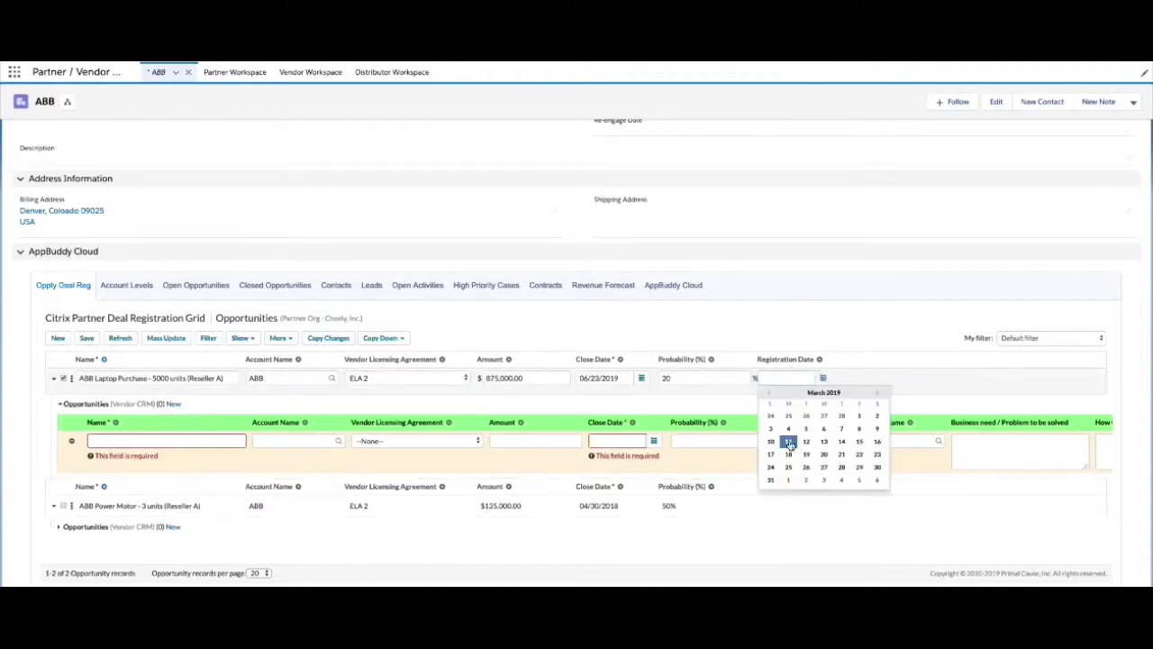
click(789, 443)
- Copy the selected laptop deal's values down to the new vendor opportunity and set its account name to ABB
mouse_move(381, 349)
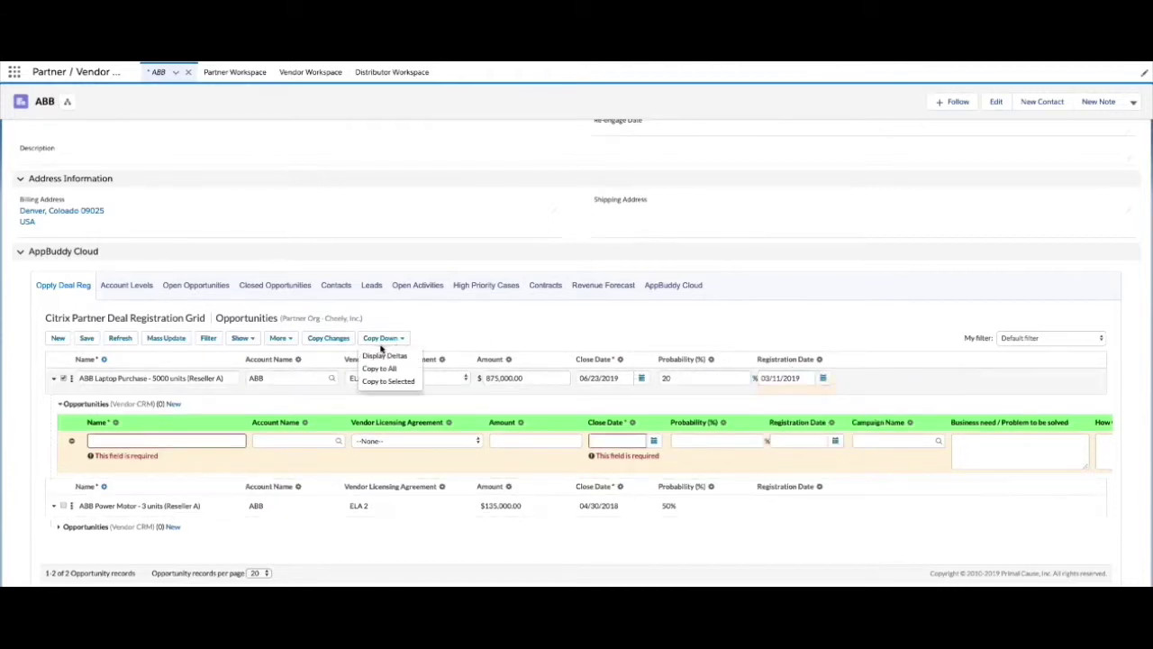
click(385, 381)
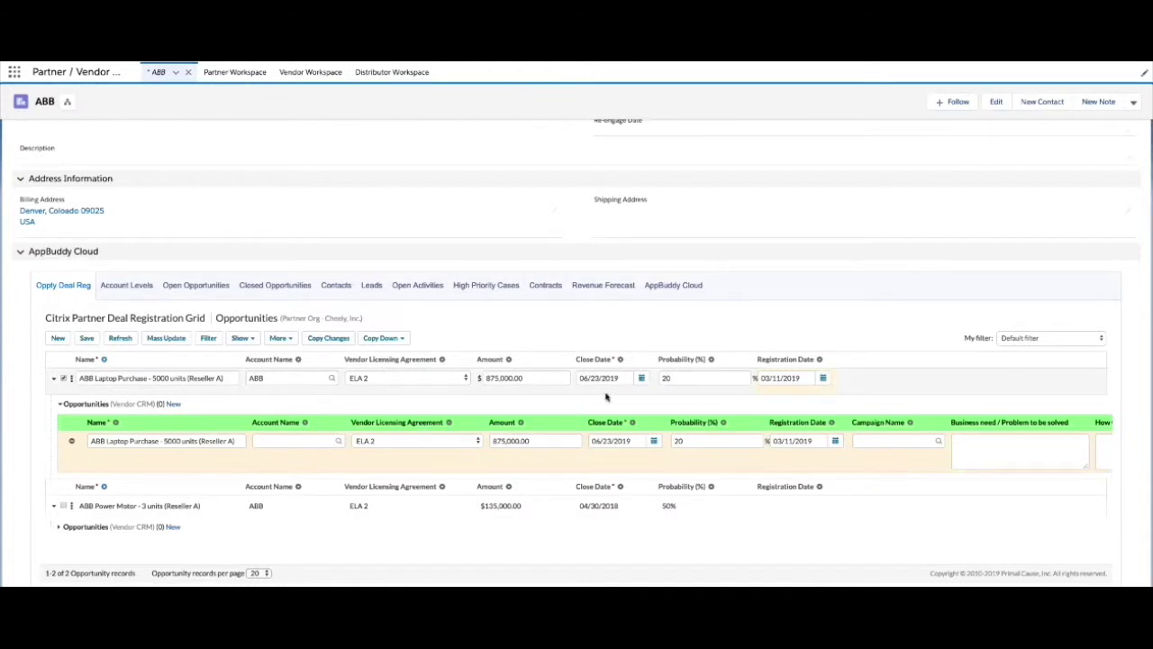
click(285, 441)
text(abb)
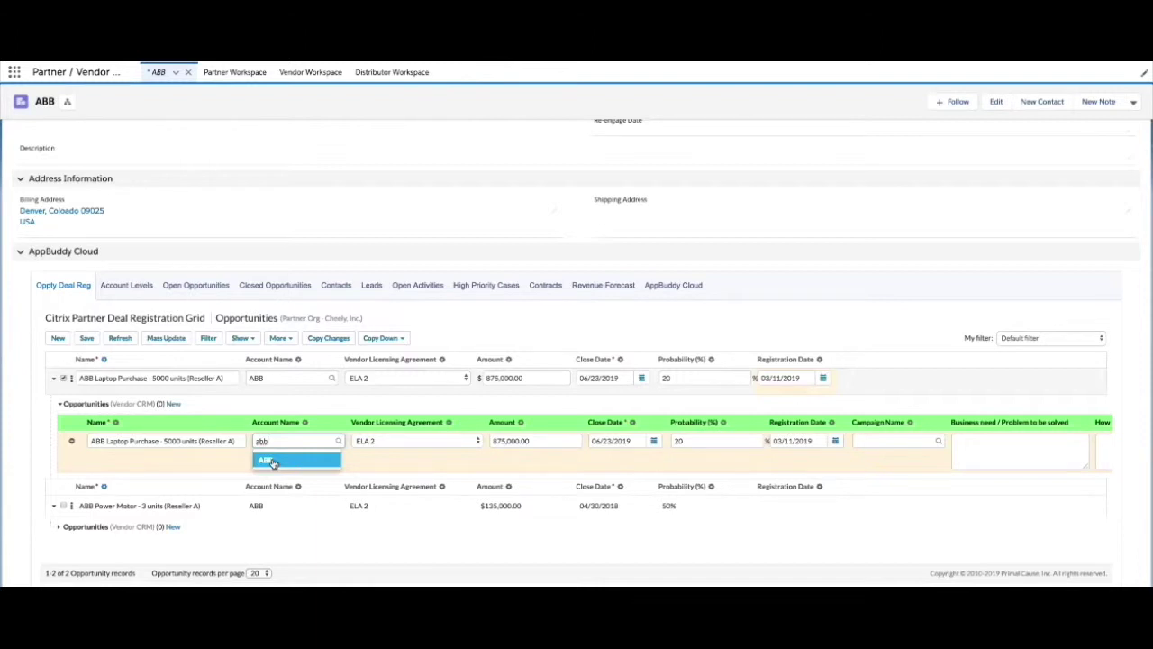
click(273, 461)
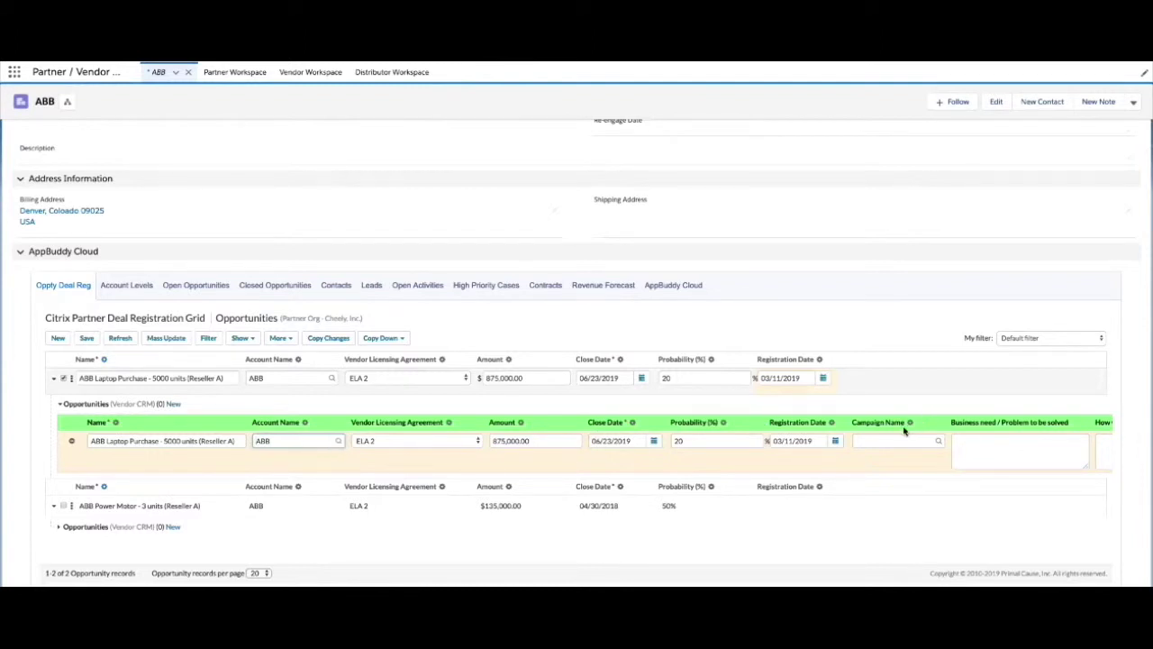
- Assign the Widget Campaign Q1 - 2019 campaign to the new vendor opportunity
scroll(890, 440, right, 3)
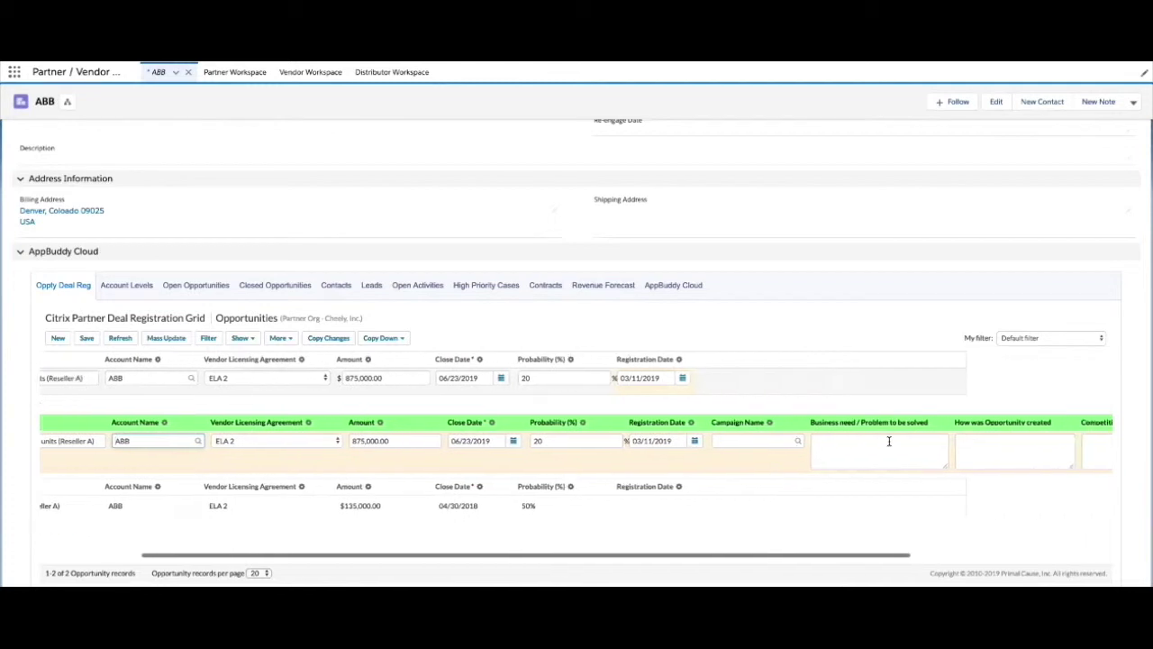
scroll(889, 440, right, 3)
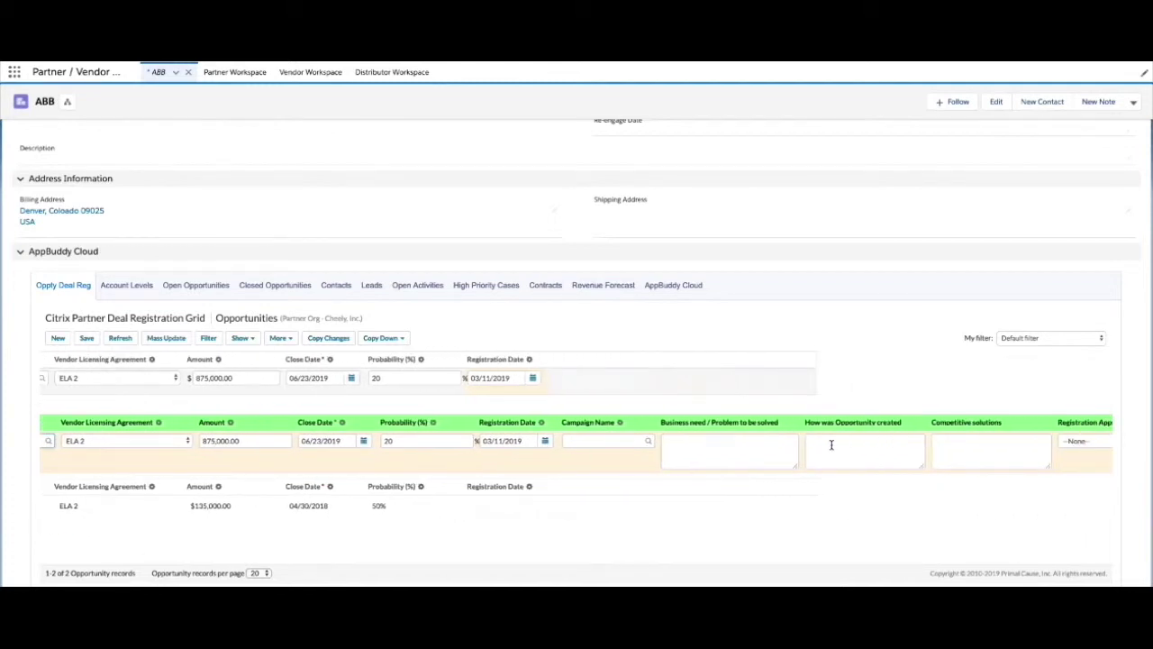
scroll(829, 442, right, 3)
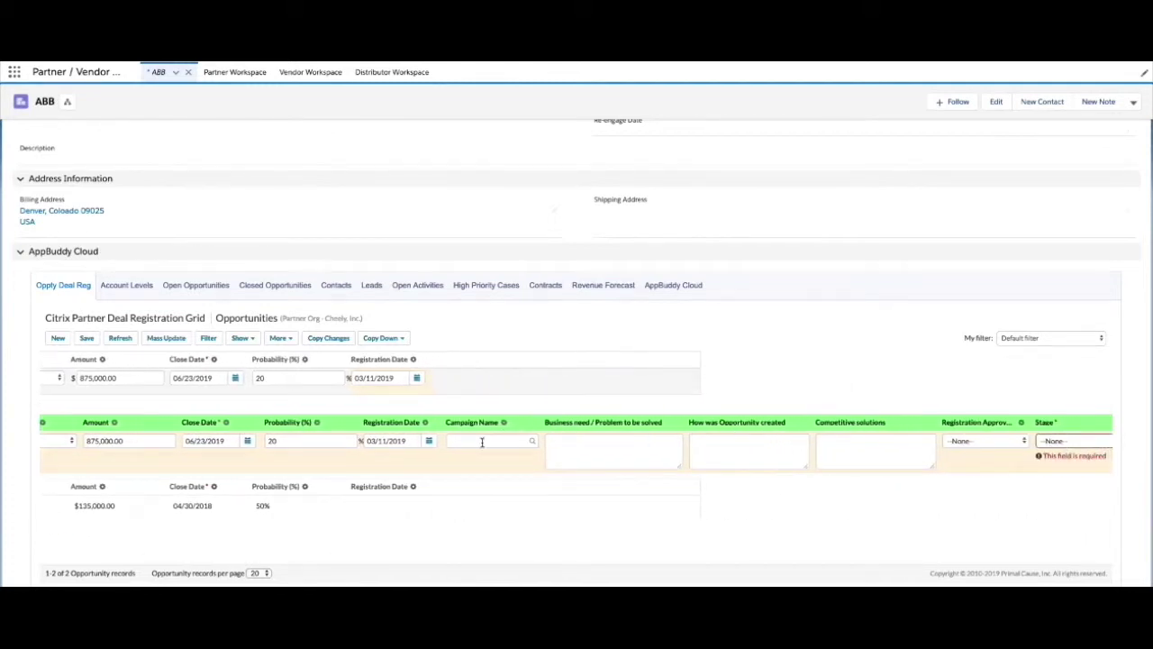
click(482, 442)
text(wi)
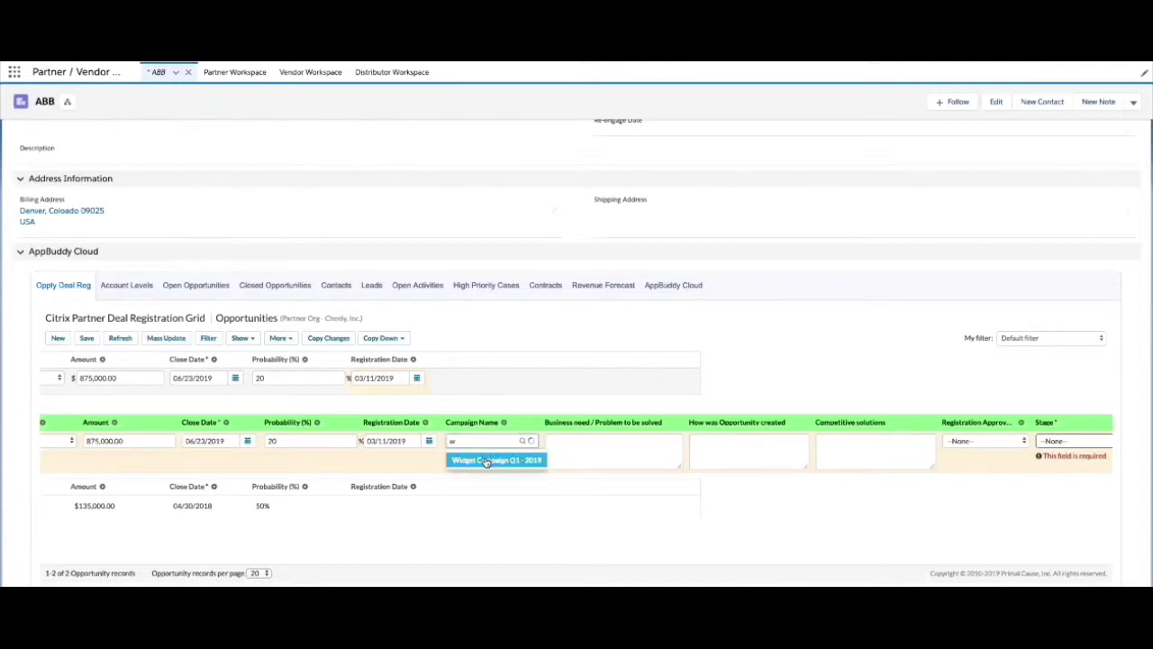
click(487, 461)
- Enter "need more widgets" as business need, "got a lead from atradeshow" as how the opportunity was created, and "none" for competitive solutions
click(573, 444)
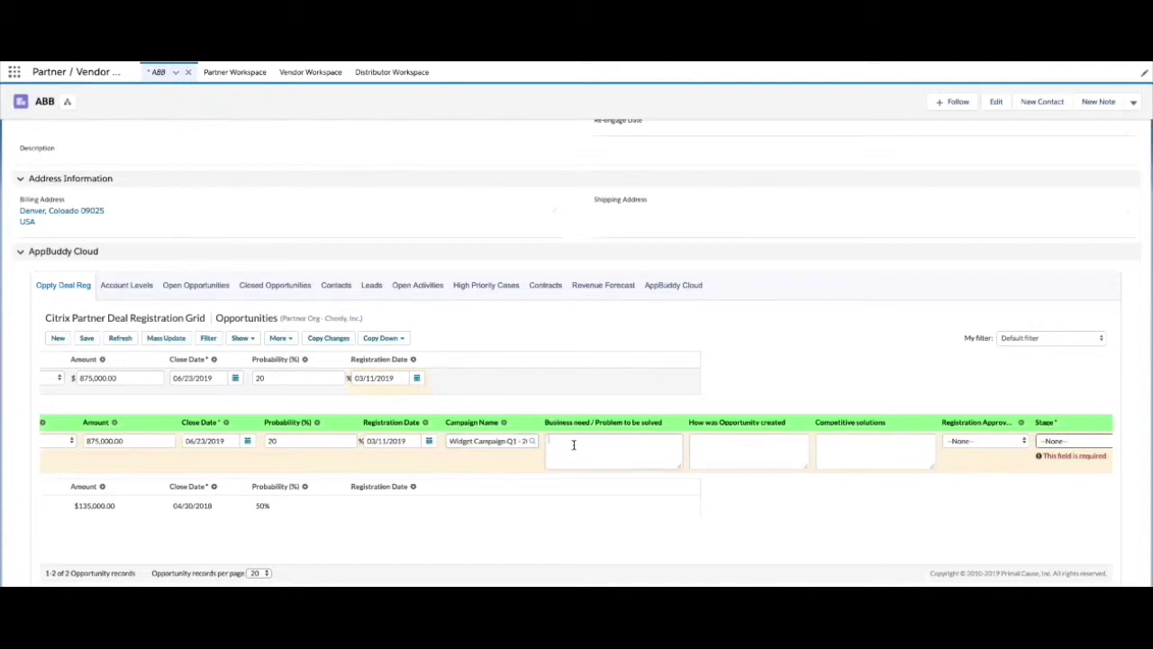
text(need more widgets)
key(Tab)
text(got a lead from atradeshow)
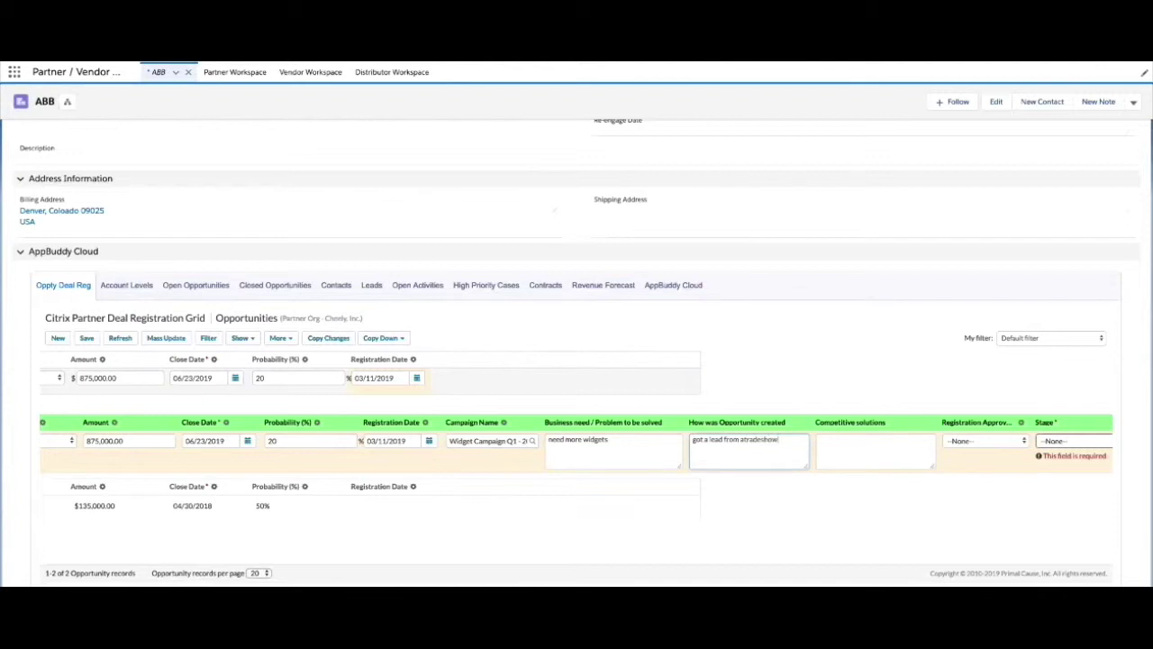
key(Tab)
text(non)
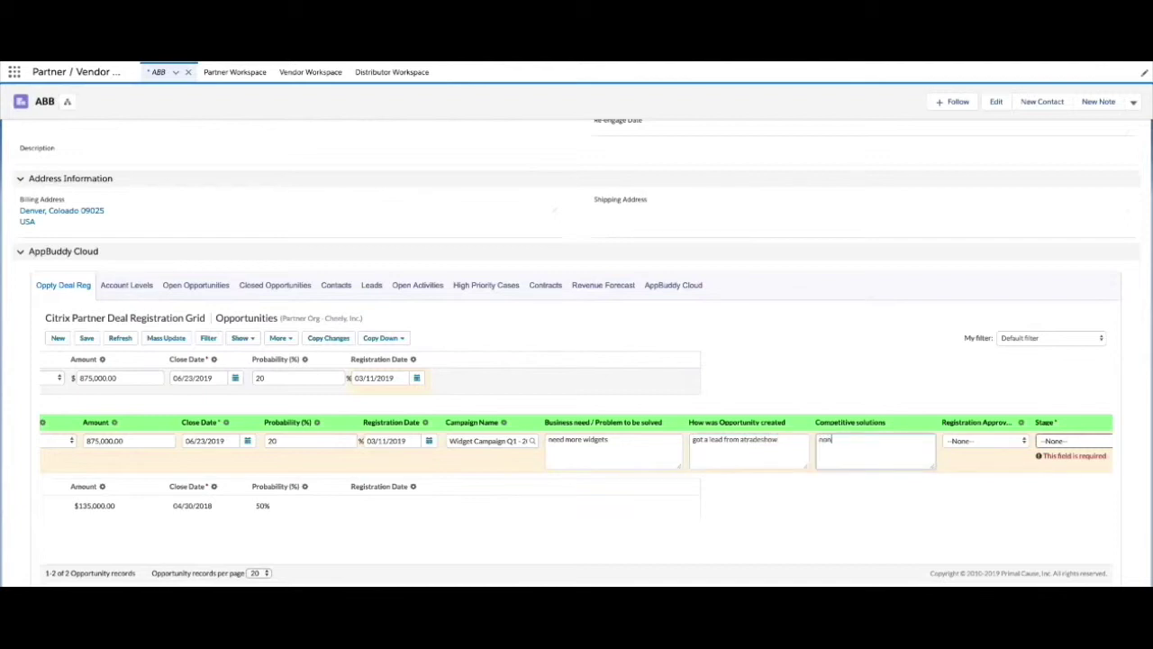
text(e)
- Set the vendor opportunity's registration approval to Pending and its stage to Qualification, and save the grid
click(991, 443)
click(990, 449)
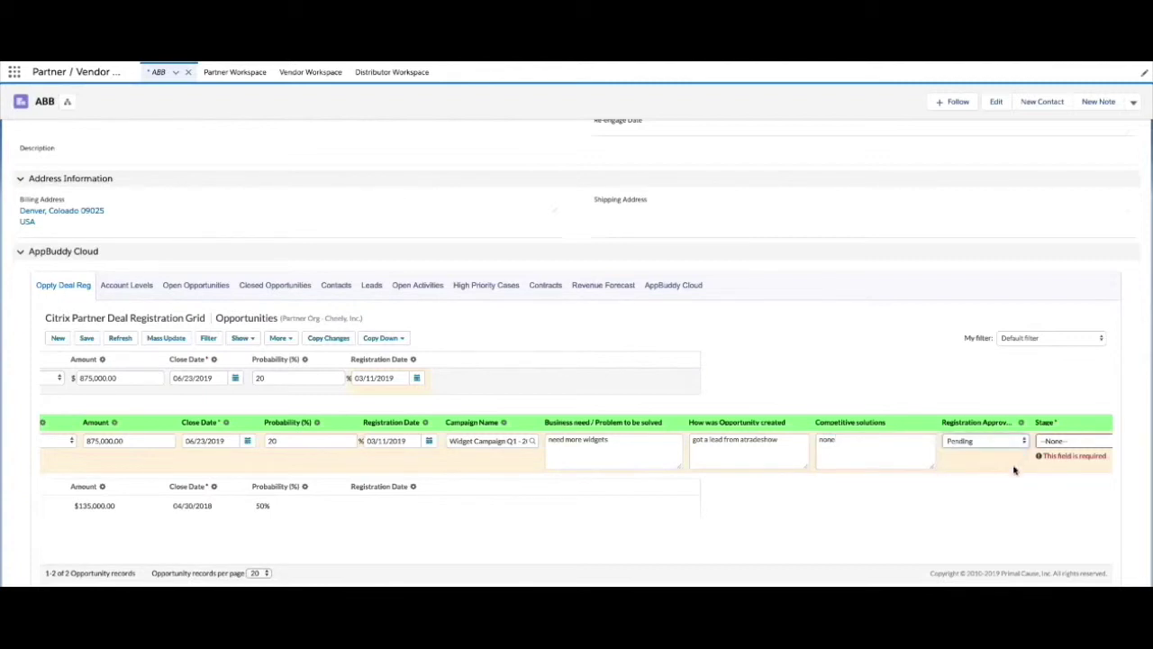
scroll(1011, 472, right, 1)
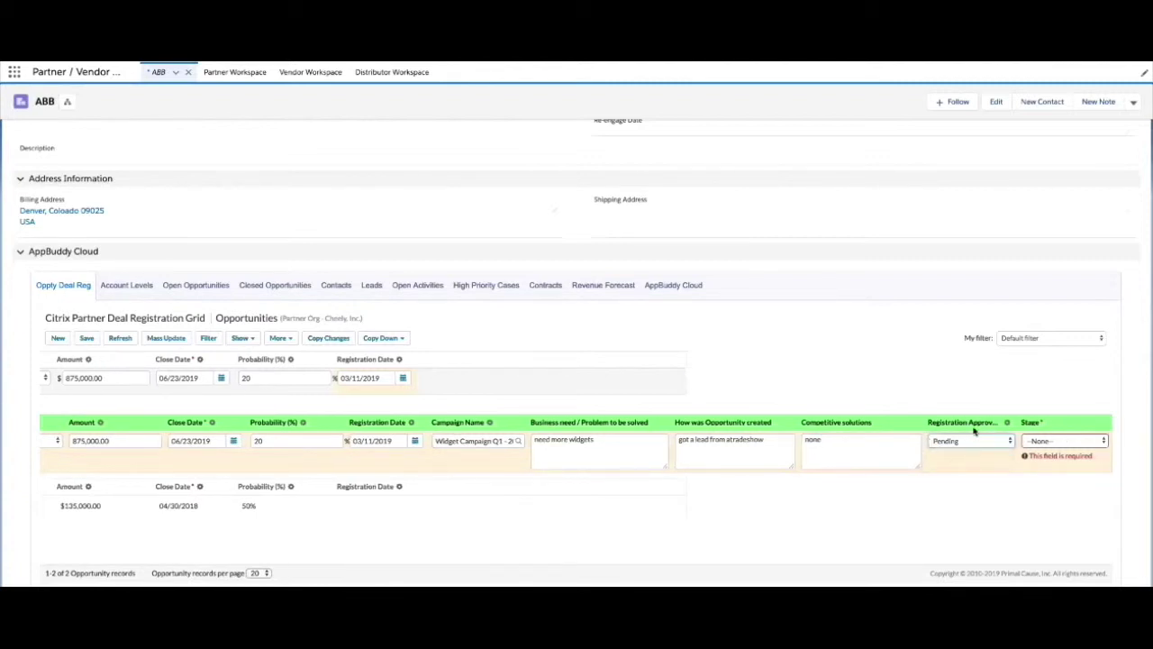
click(1081, 442)
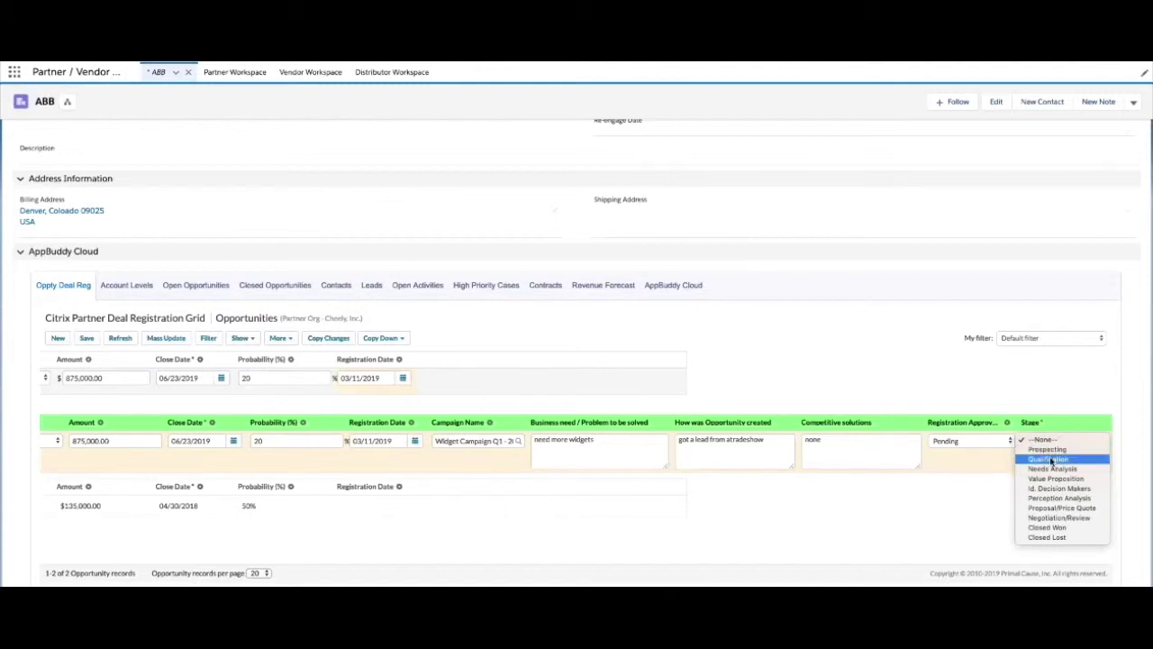
click(1050, 460)
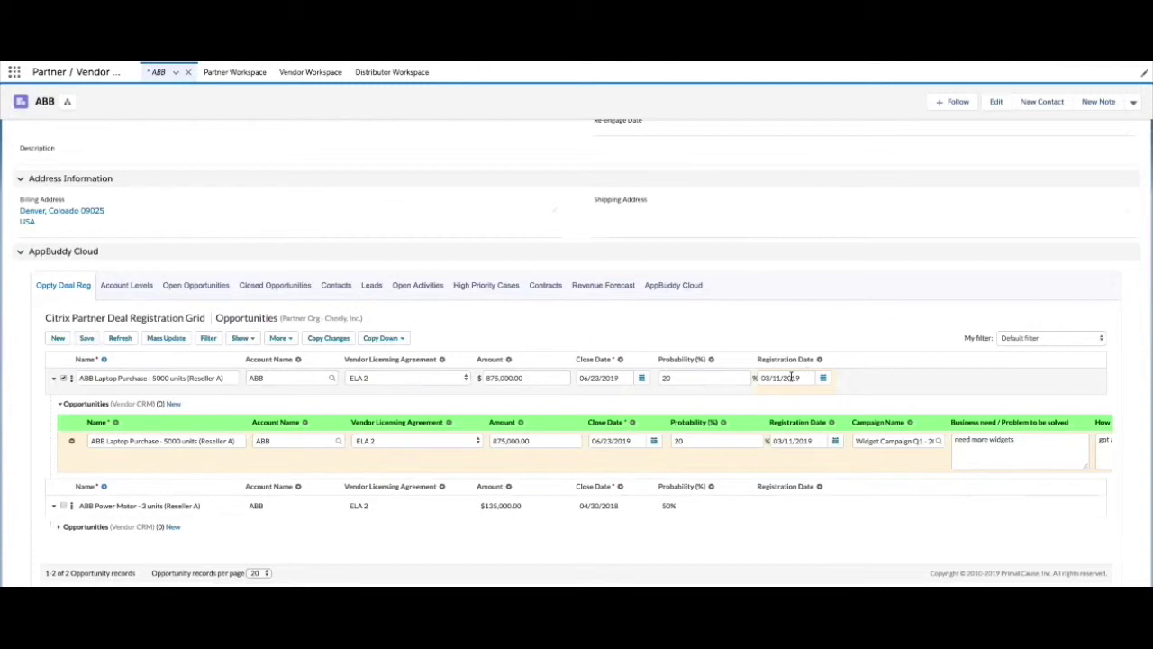
click(87, 339)
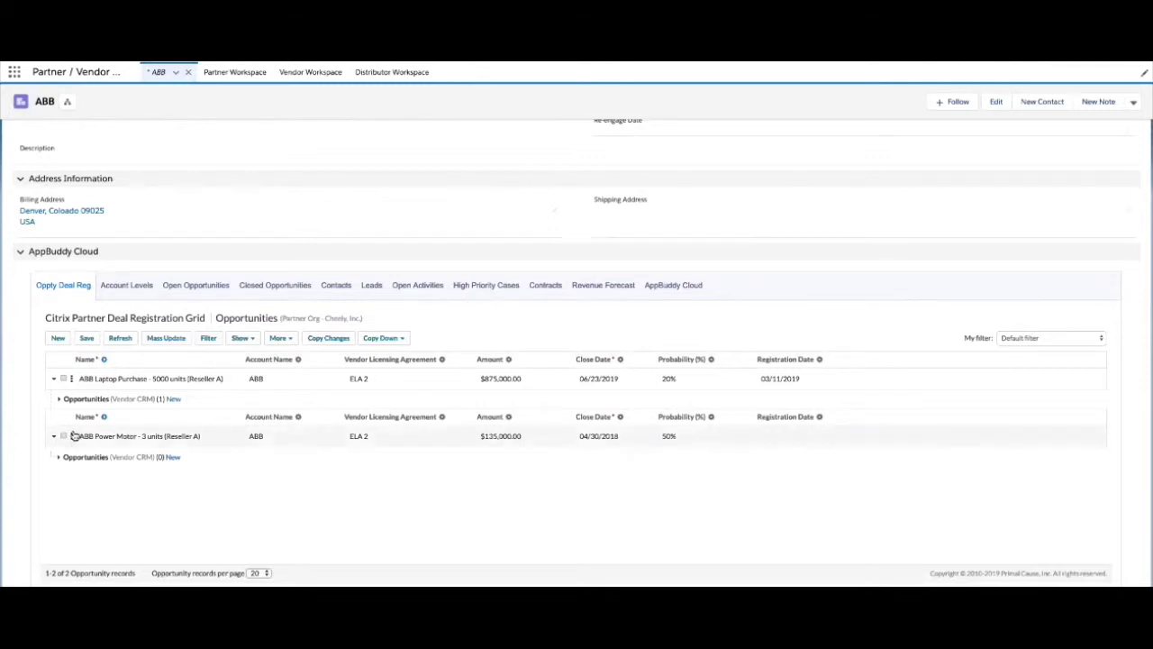
- Expand the vendor opportunities under ABB Laptop Purchase and review the registered deal's fields through its approval status
click(58, 399)
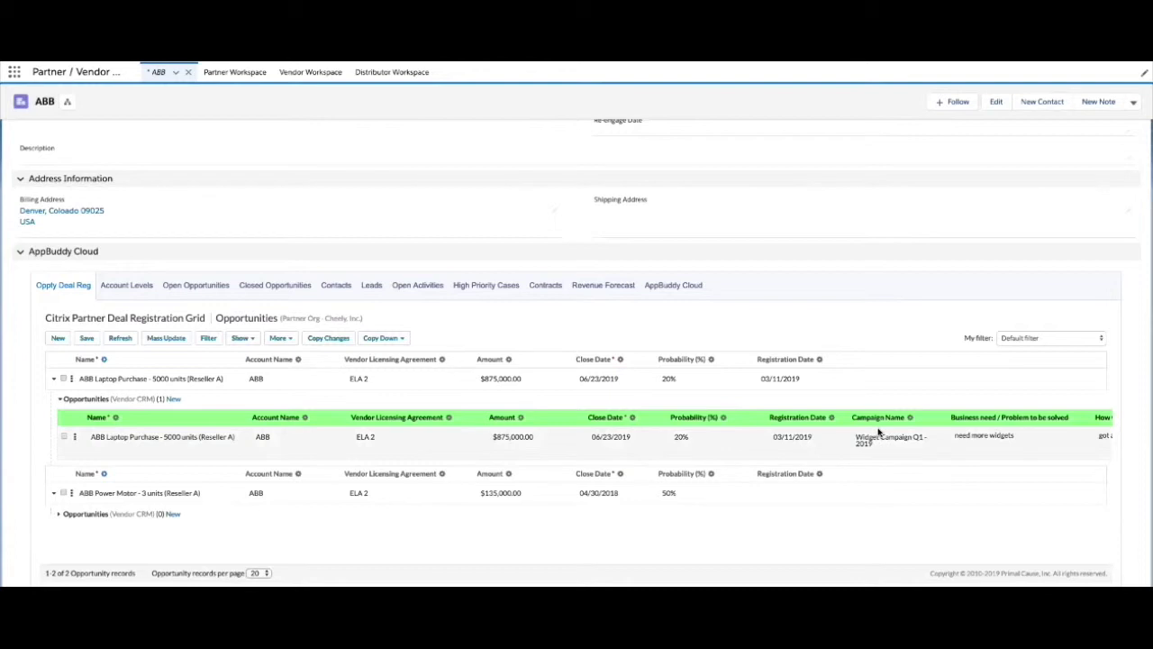
scroll(875, 432, right, 5)
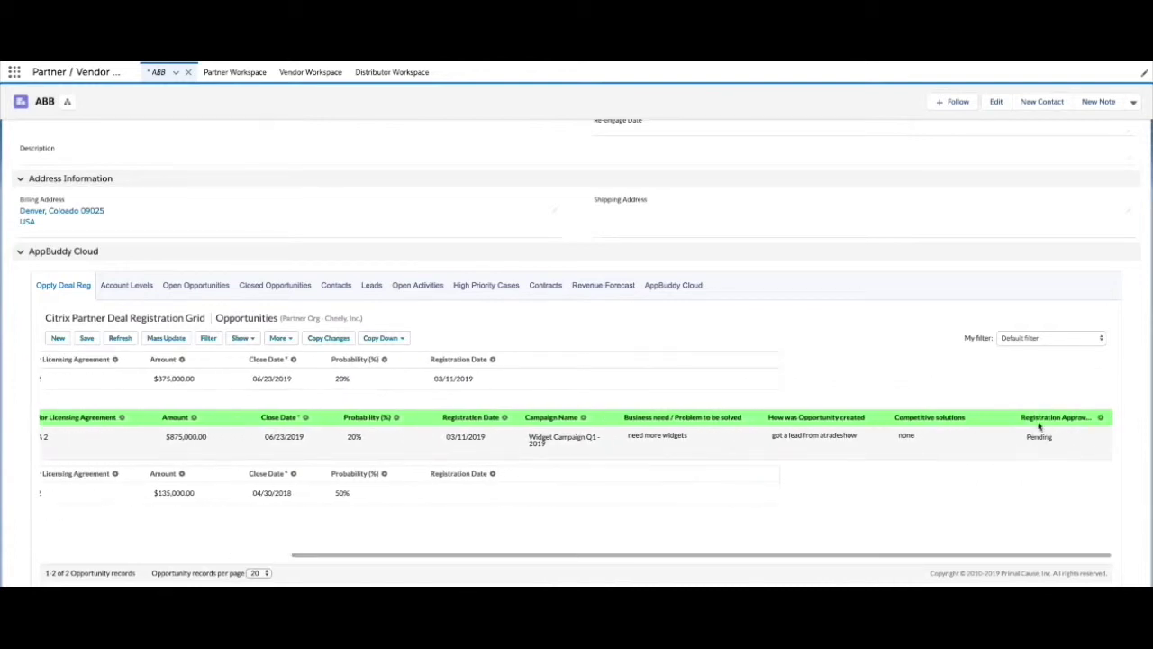
scroll(321, 463, left, 3)
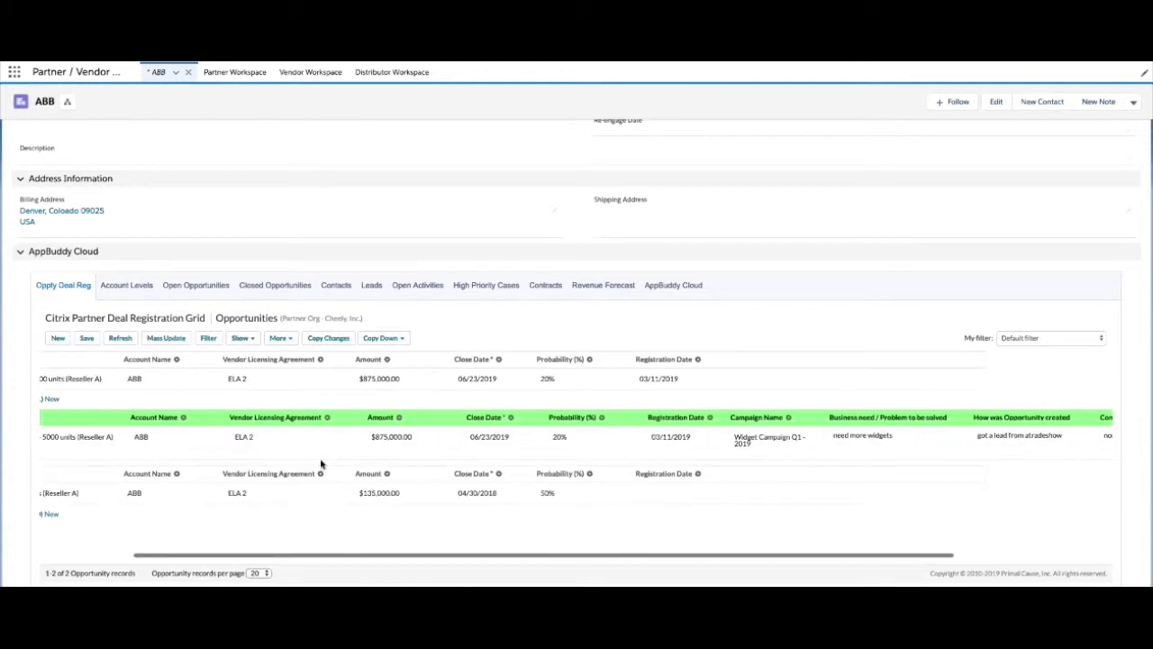
scroll(321, 463, left, 2)
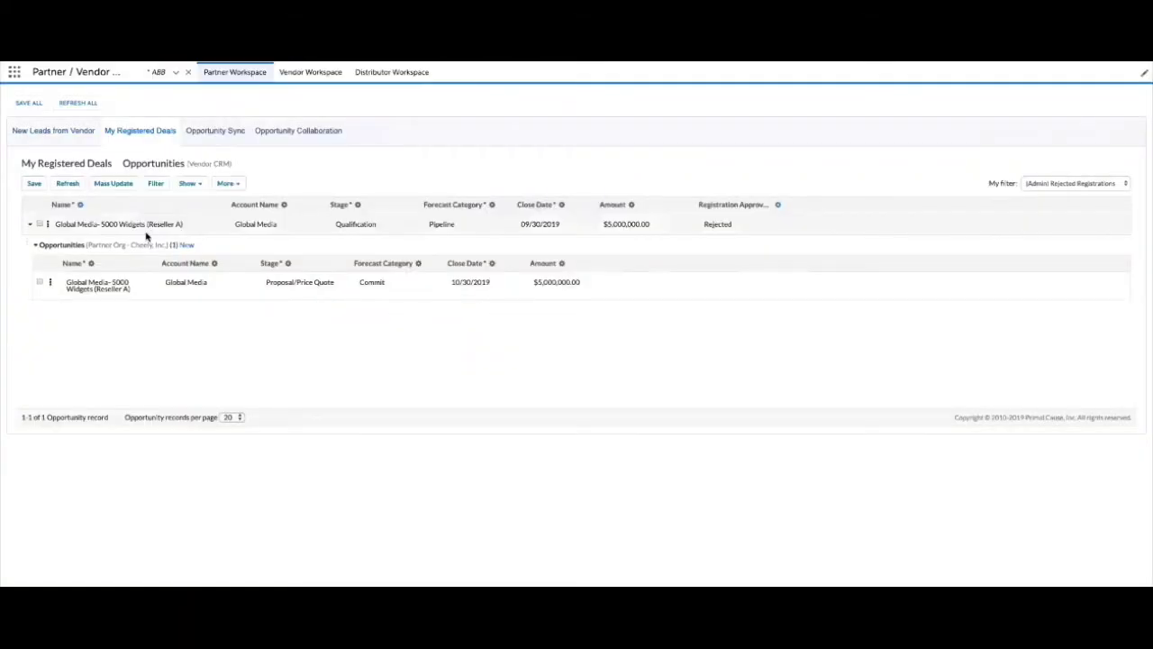
- Open the Opportunity Sync grid in the Partner Workspace and show the related vendor opportunities under each partner deal
click(213, 131)
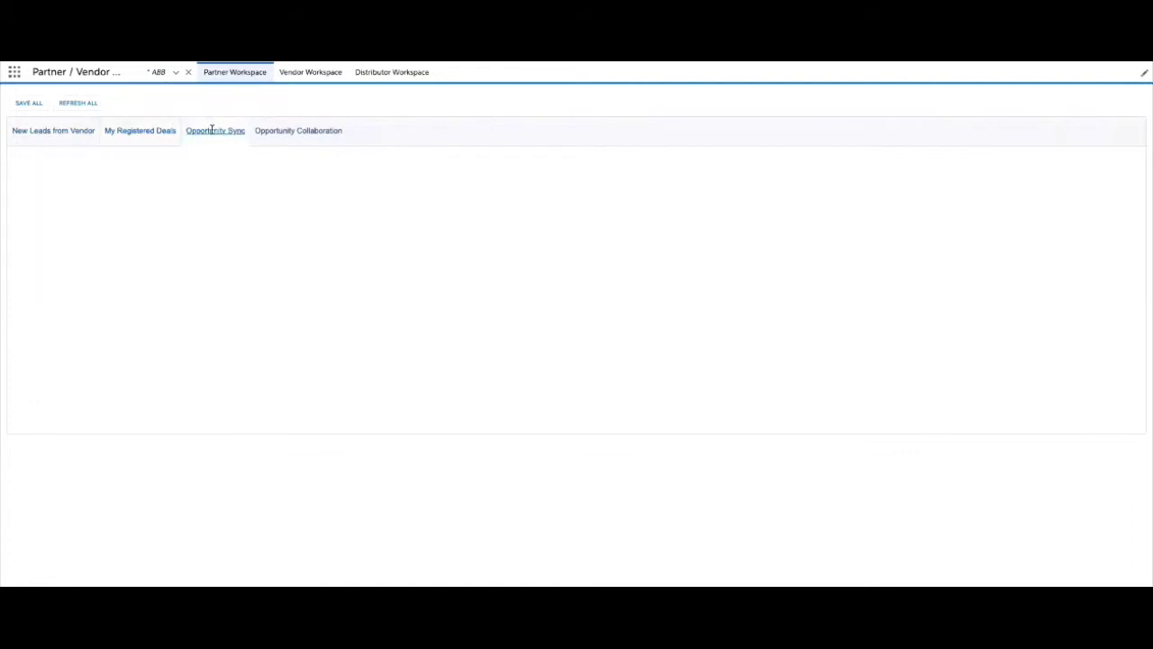
click(222, 184)
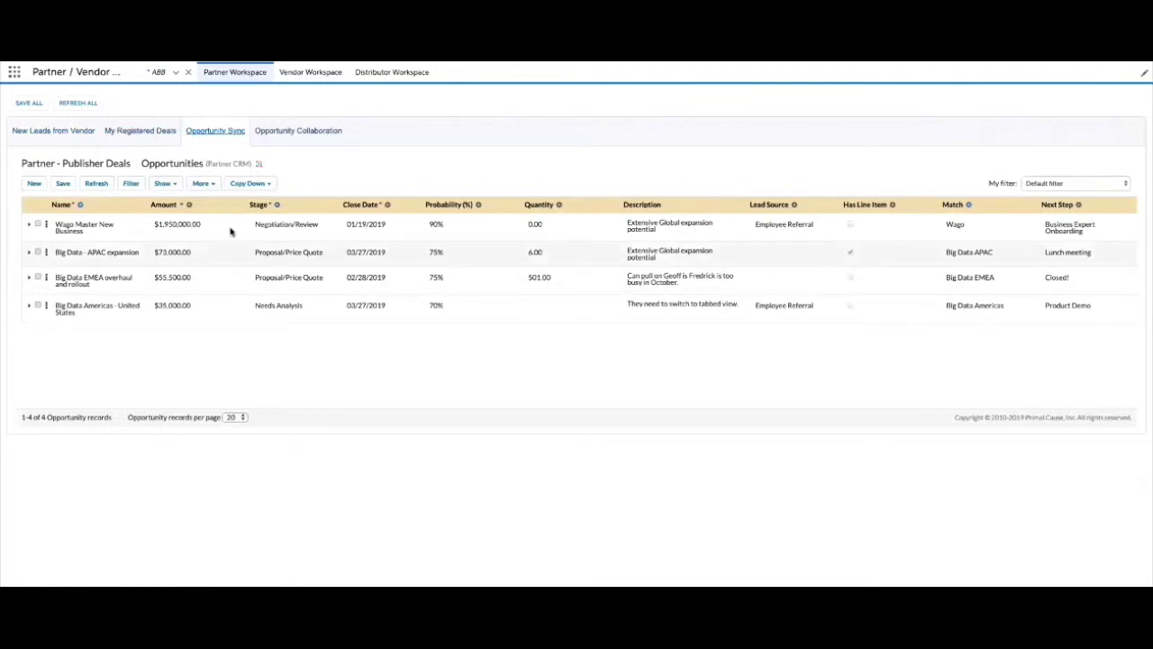
mouse_move(169, 188)
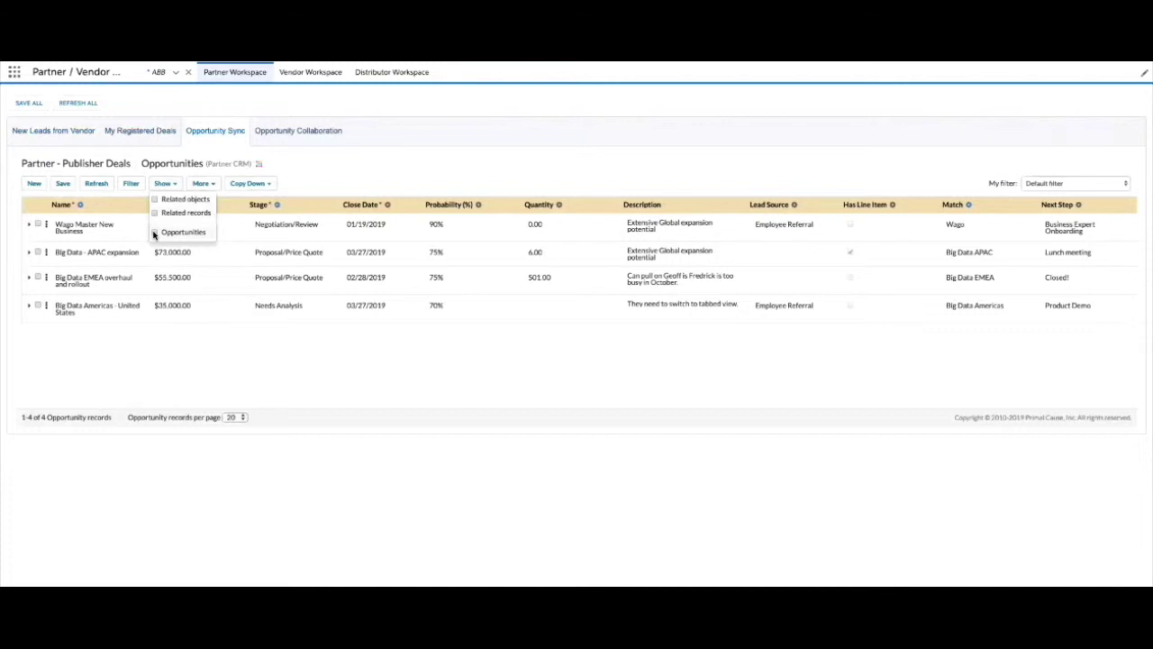
click(154, 233)
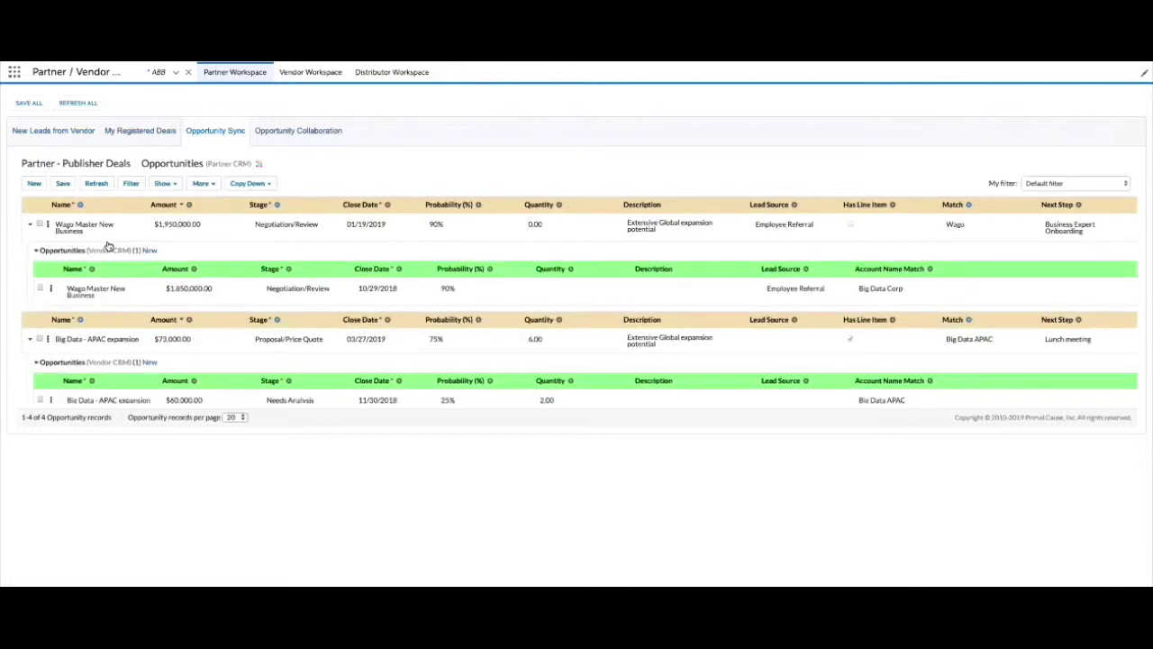
- Display the deltas between the partner deals and their related vendor opportunities
scroll(108, 245, down, 1)
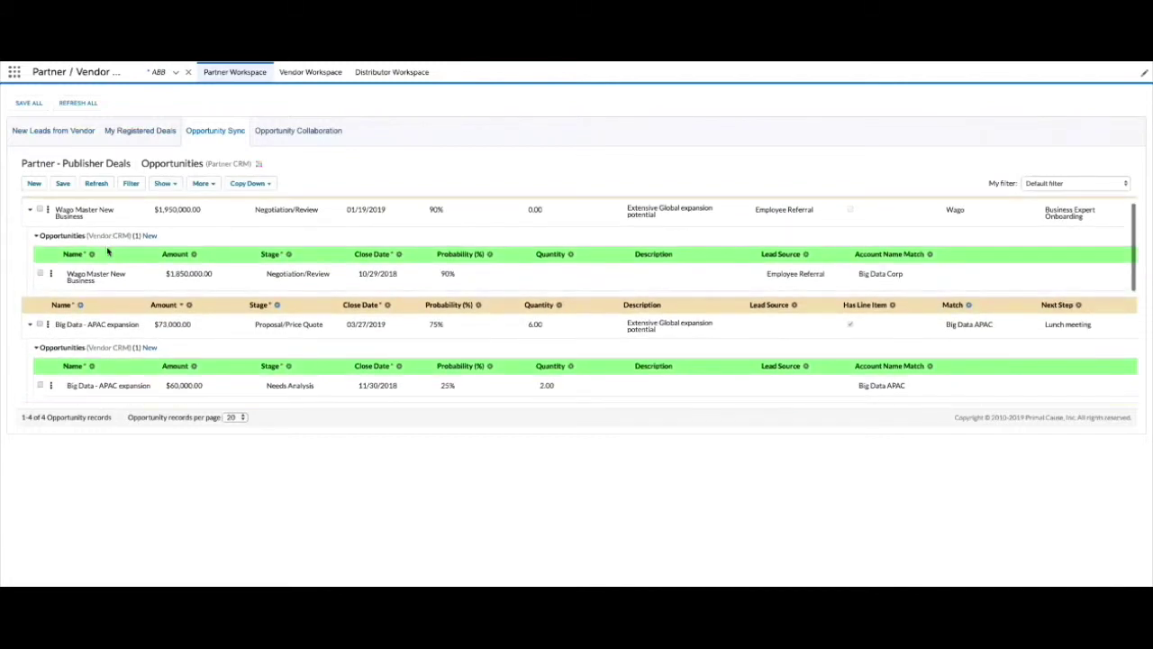
scroll(108, 253, up, 1)
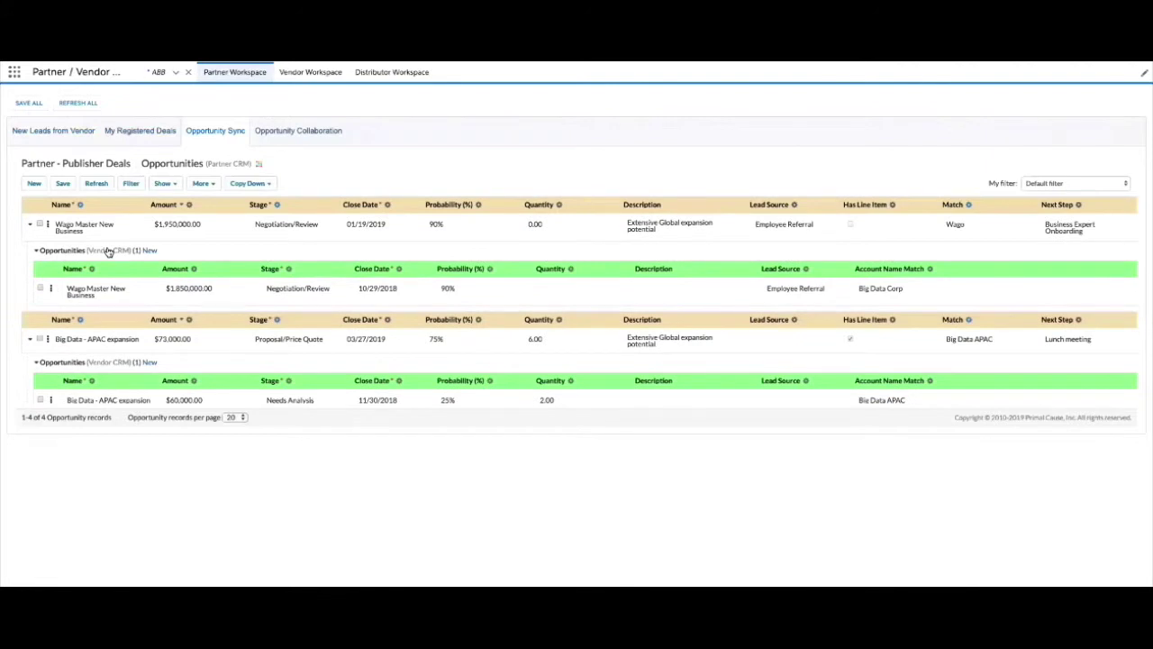
click(262, 184)
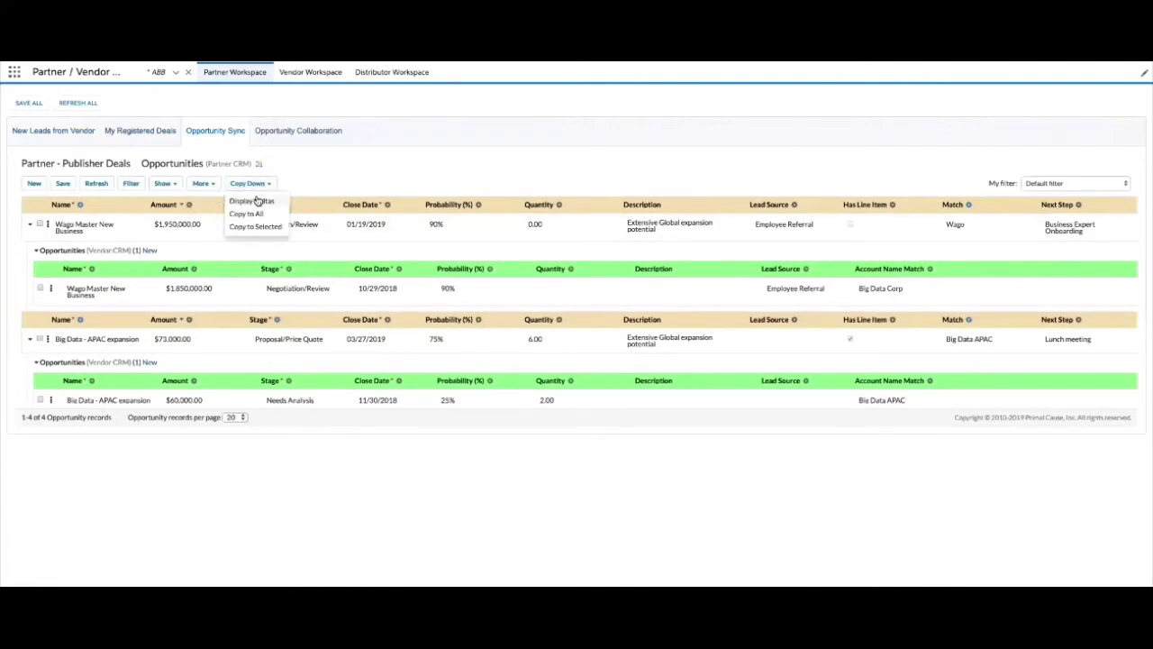
click(257, 200)
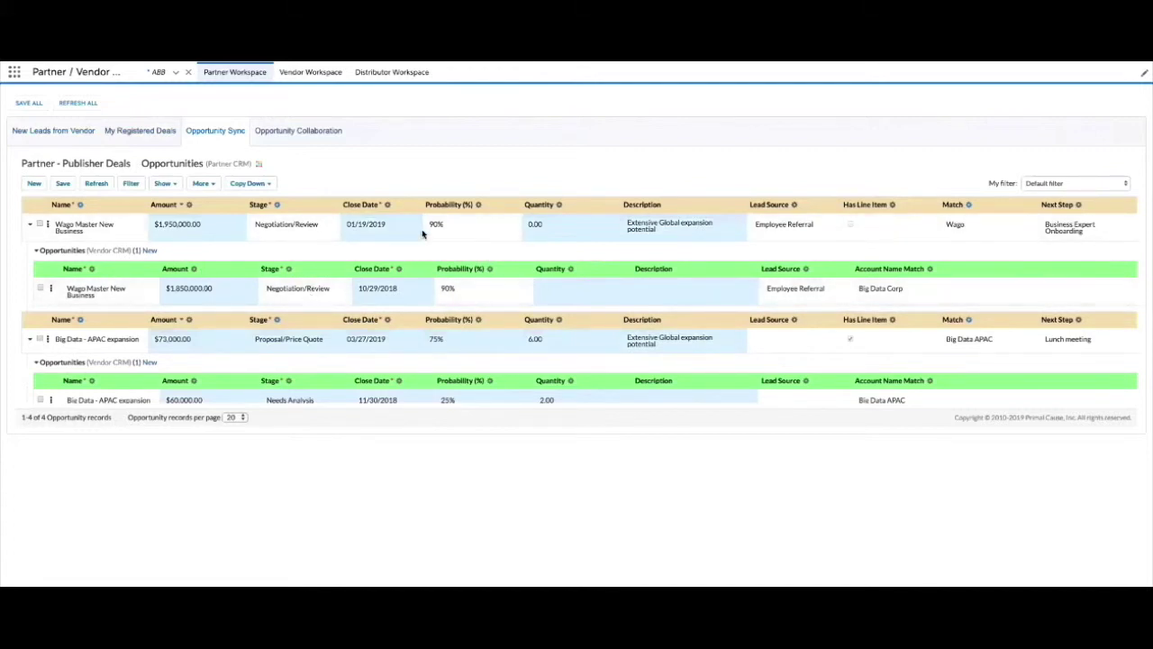
- Copy the differing values from every partner deal down to all related vendor opportunities, and review the copied fields
scroll(351, 298, down, 1)
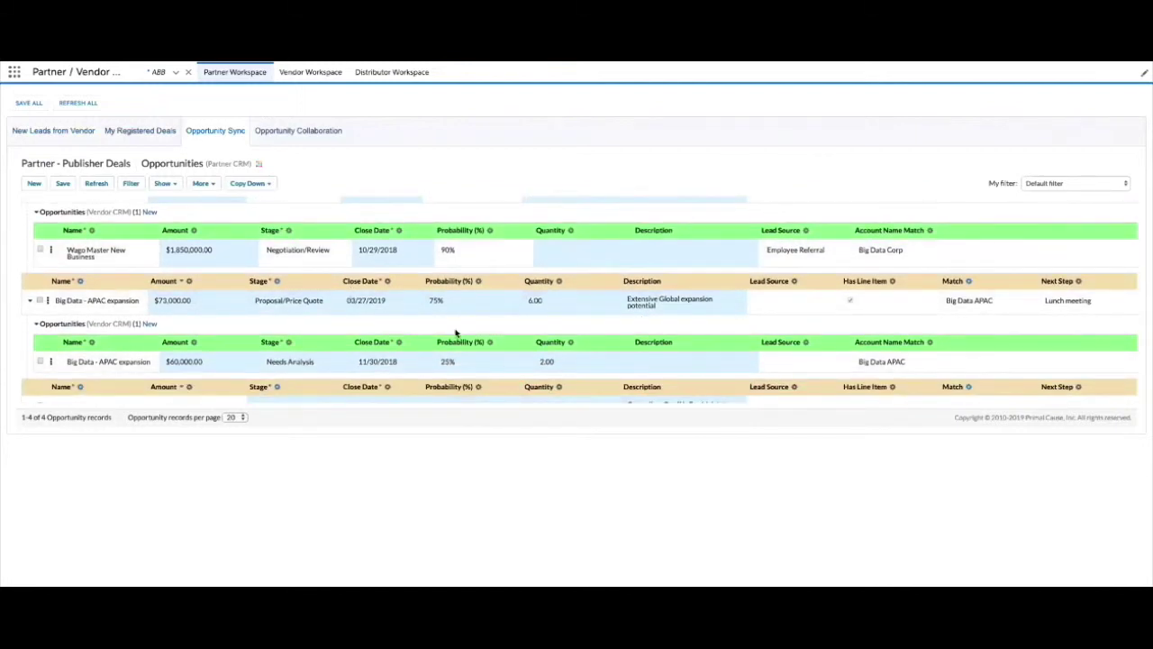
scroll(456, 333, up, 1)
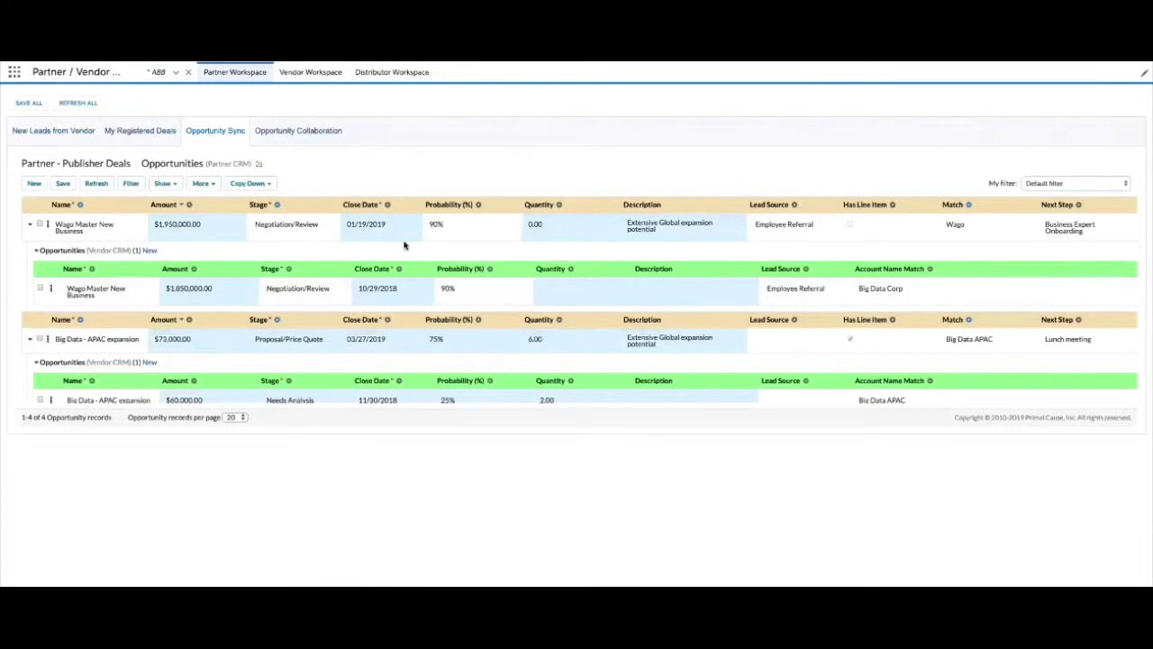
click(246, 183)
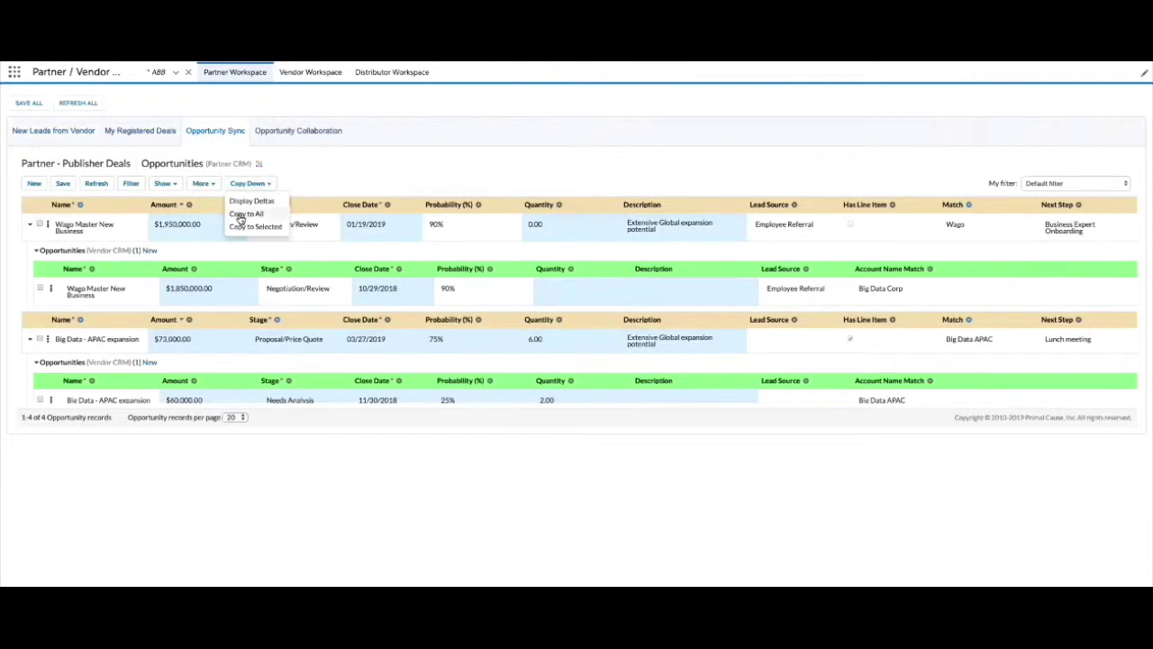
click(240, 214)
scroll(396, 315, down, 1)
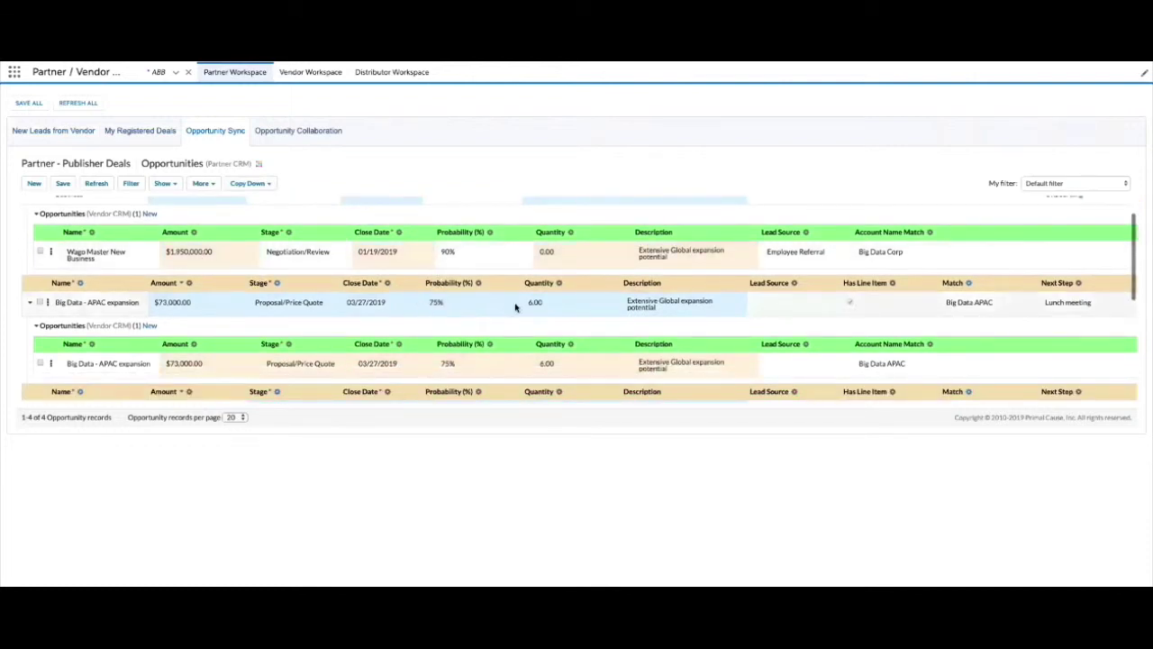
scroll(503, 344, down, 5)
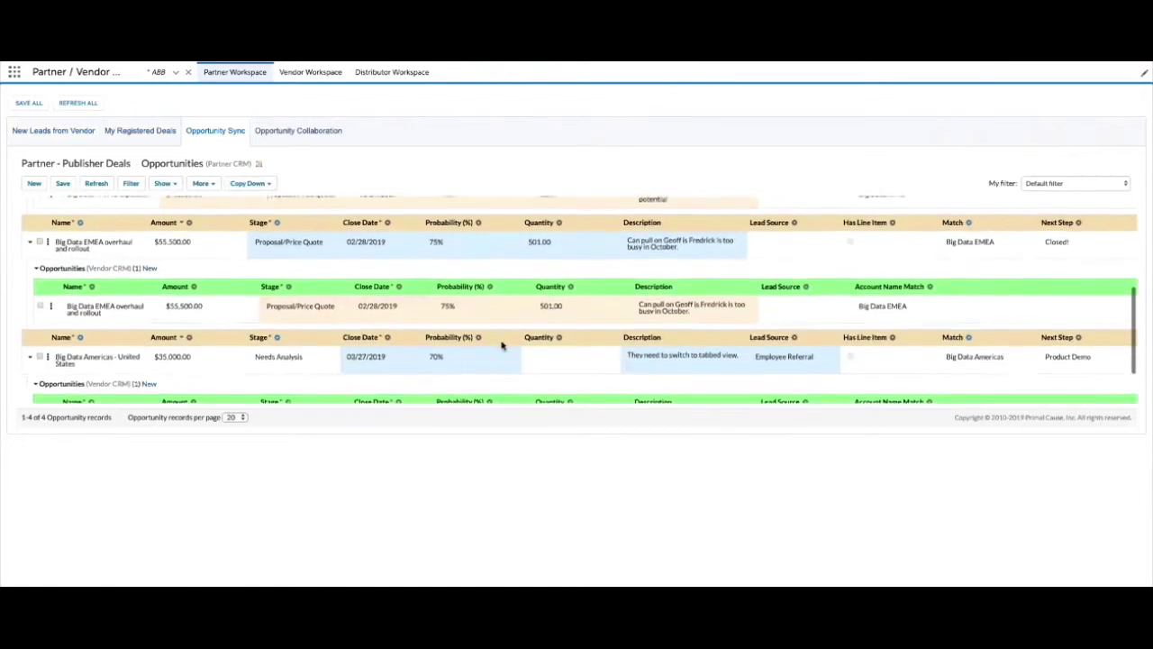
scroll(502, 345, down, 1)
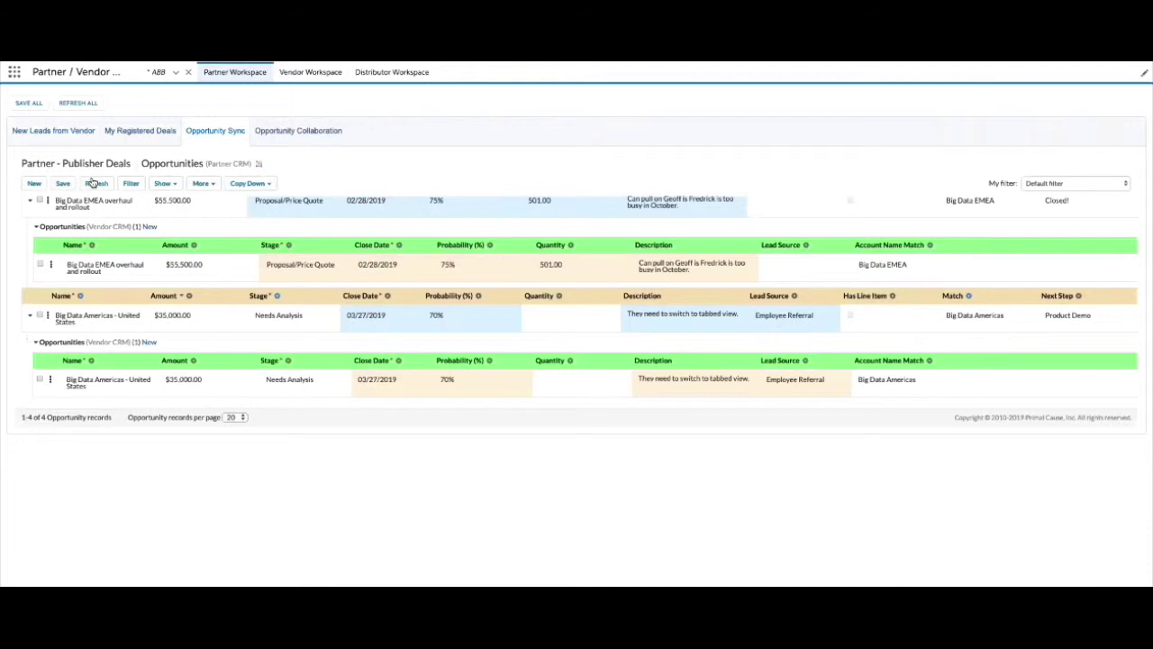
scroll(420, 325, up, 3)
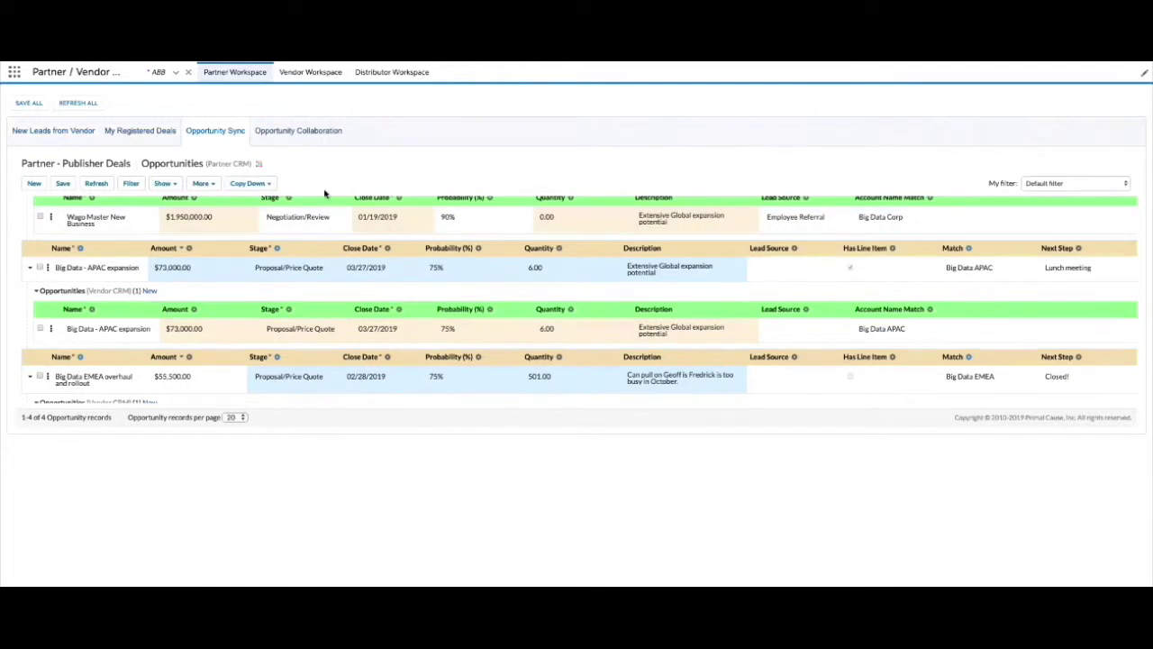
- In Opportunity Collaboration, enter "3/11 - had a great call, moving forward" as the ABB Laptop Purchase's Partner Activities & Next Steps, and save
click(283, 133)
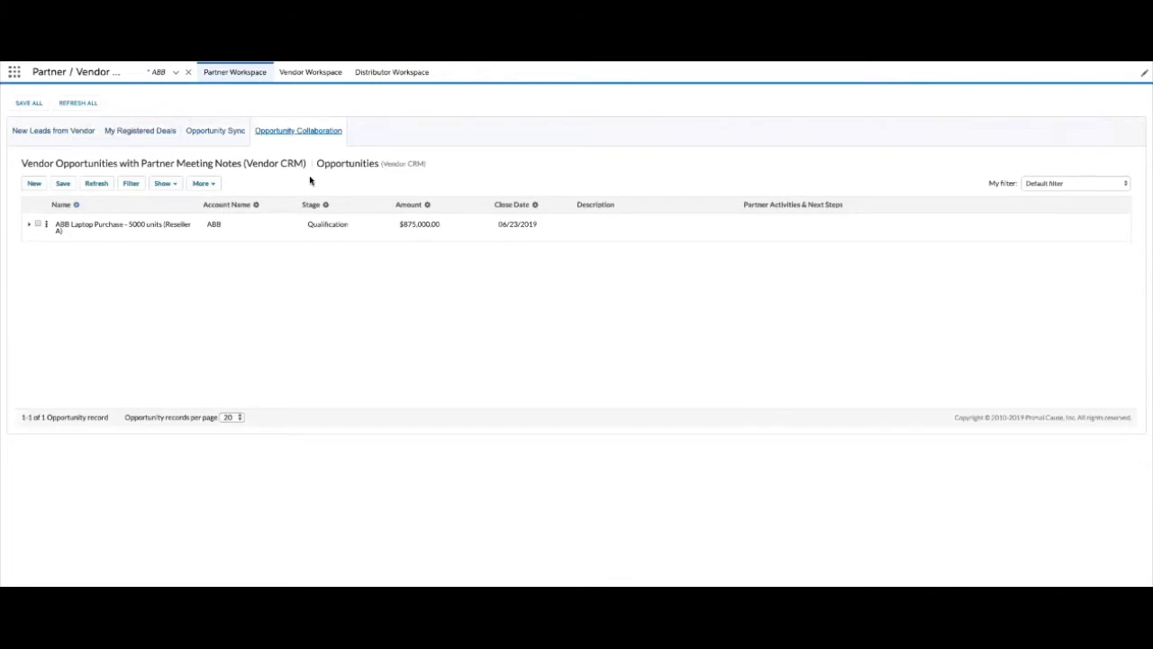
click(172, 227)
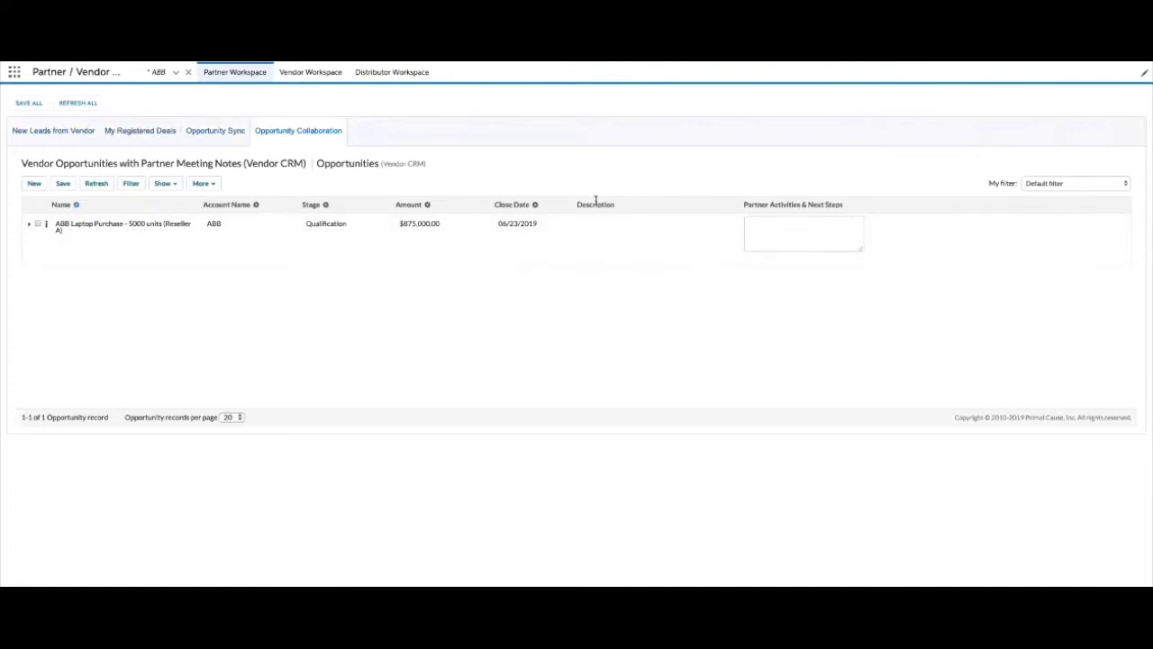
click(764, 223)
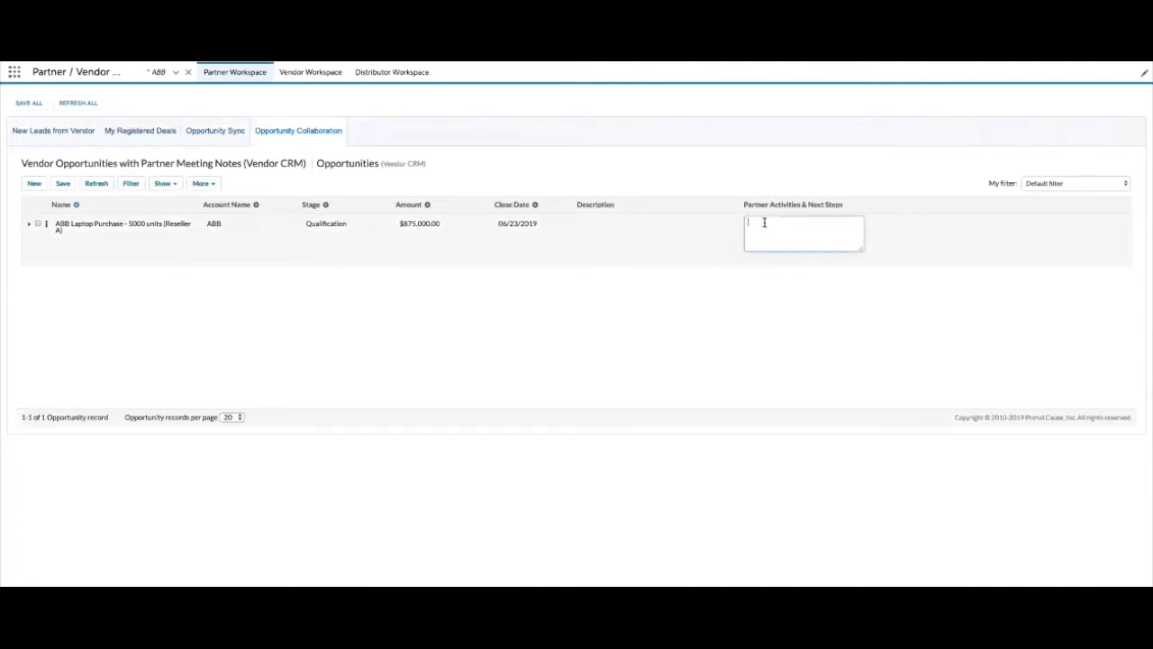
text(3/)
text(rd)
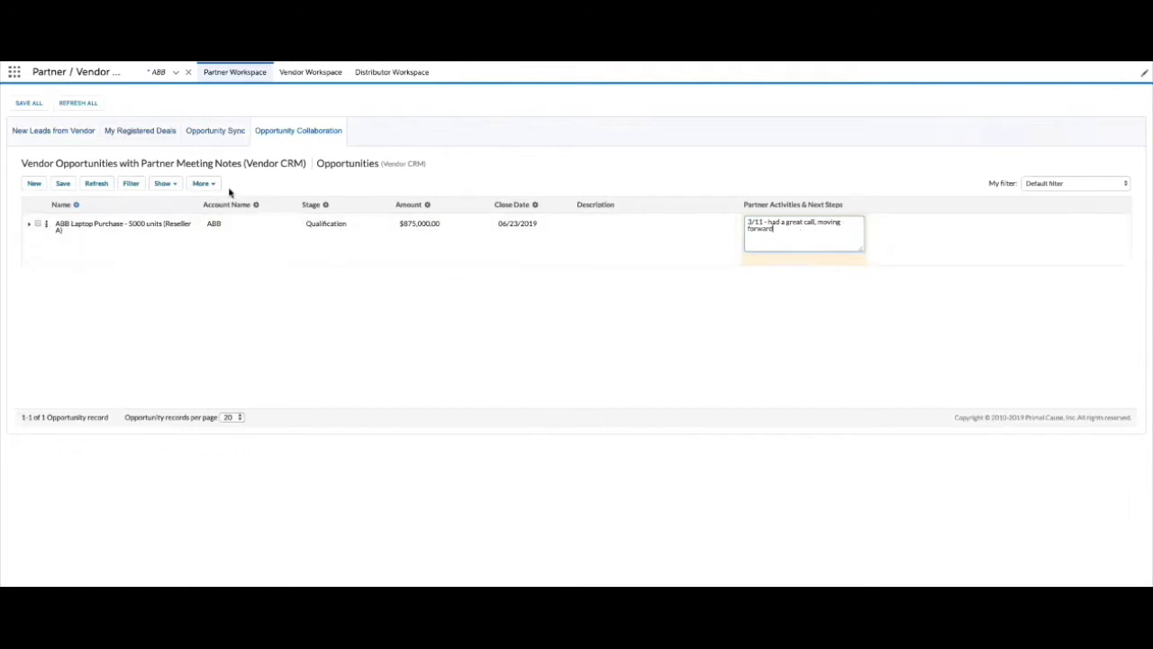
click(60, 187)
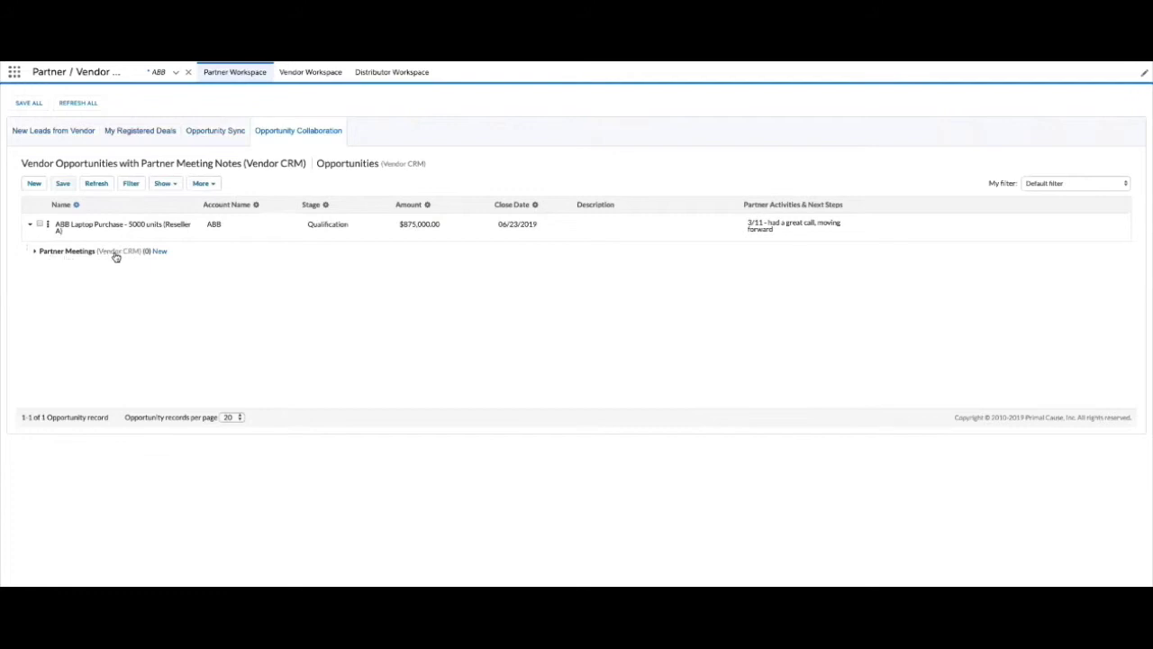
- Add two new partner meetings under the ABB Laptop Purchase opportunity, both with the account ABB
click(36, 253)
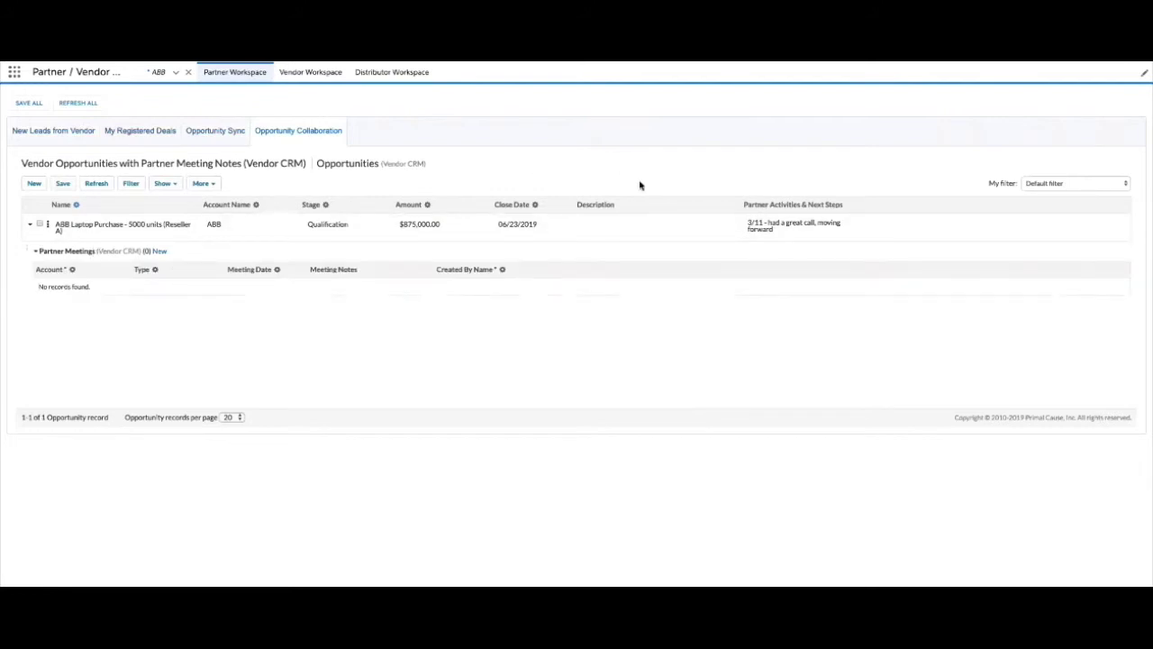
click(160, 251)
click(161, 252)
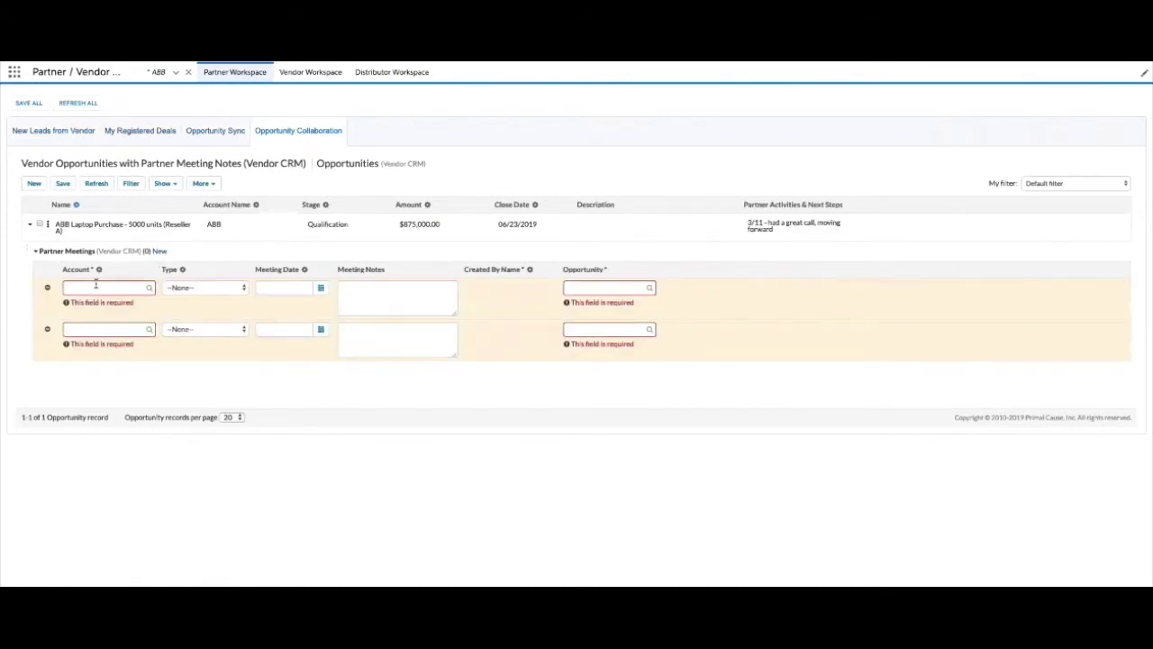
text(abb)
click(91, 307)
text(abb)
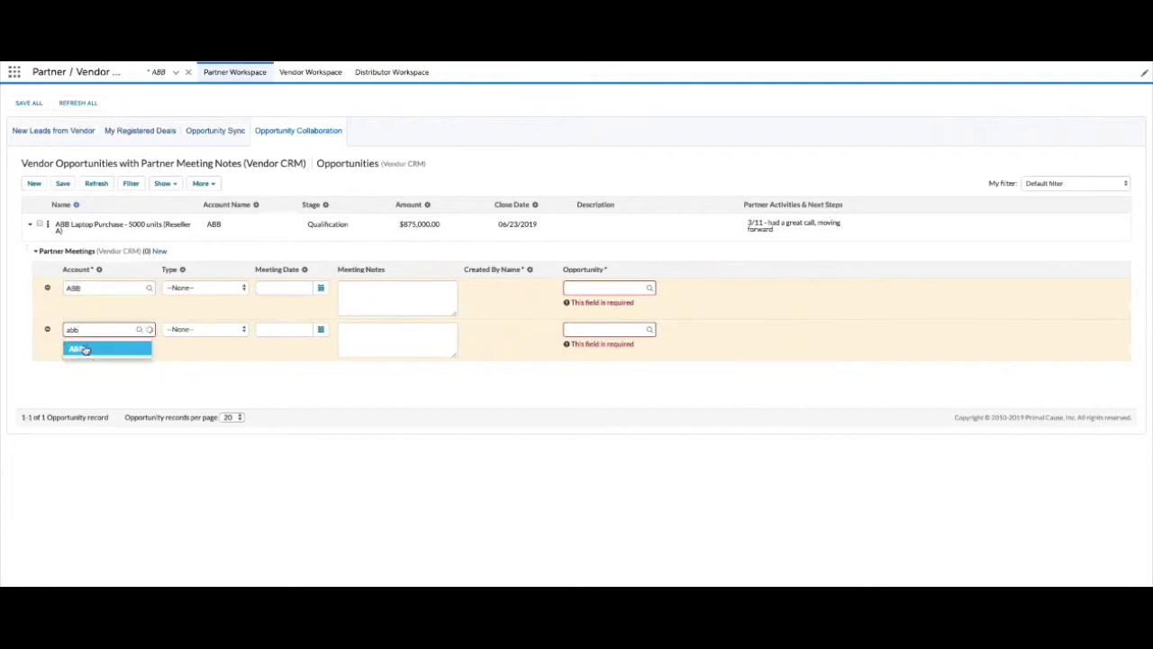
click(81, 348)
- Set the first partner meeting's type to In-Person and the second one's to Video Conference
click(195, 290)
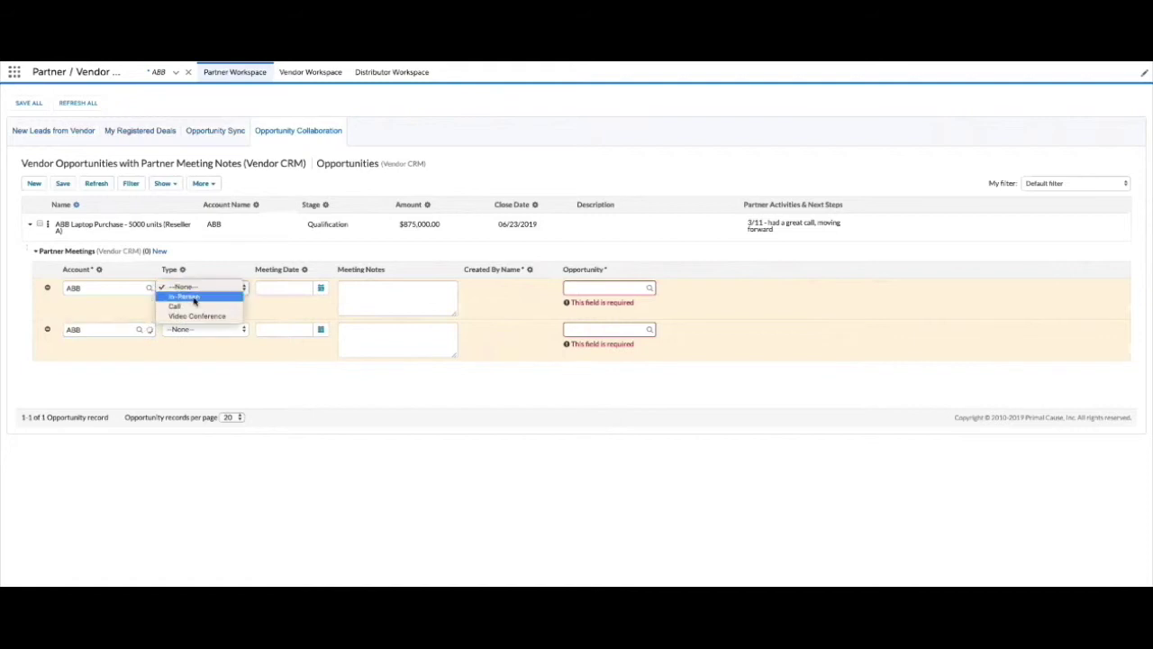
click(195, 297)
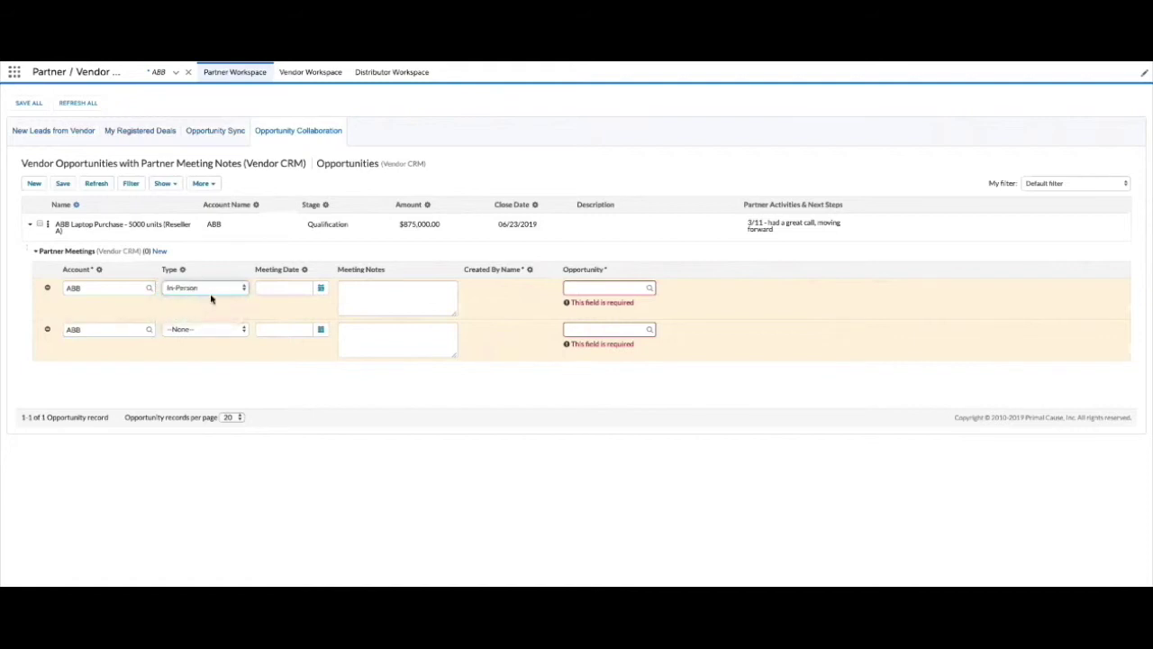
click(241, 331)
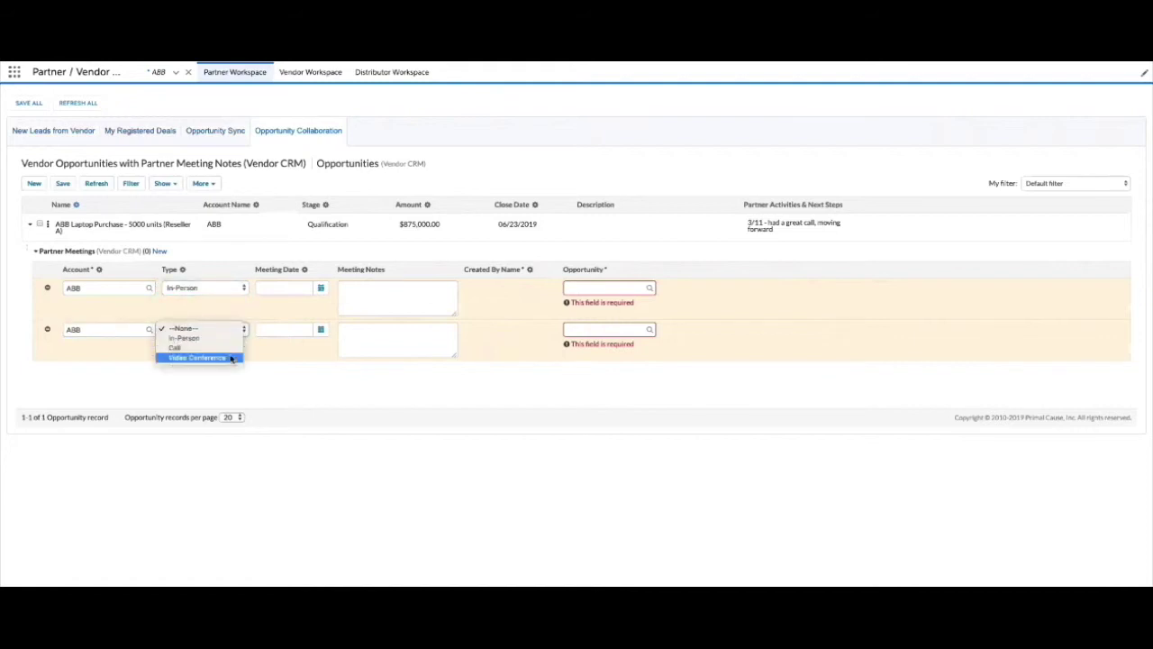
click(238, 357)
- Date the meetings 03/11/2019 and 02/25/2019, with the notes "great meeting" for the first and "really excited" for the second
click(321, 288)
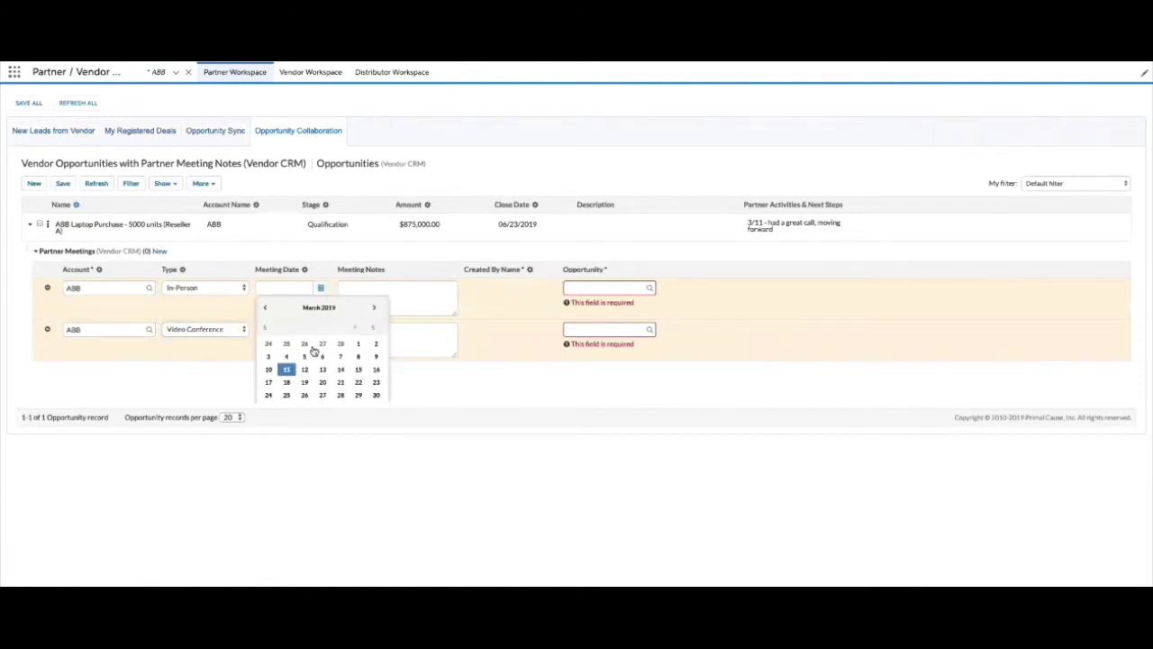
click(287, 370)
click(320, 330)
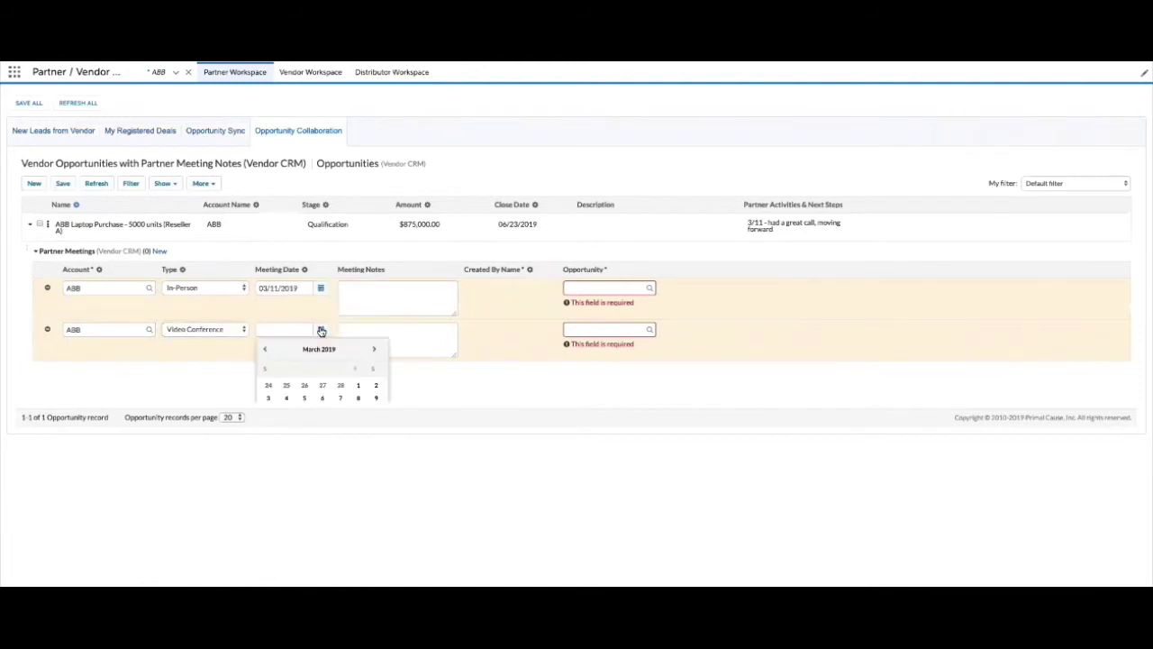
click(285, 386)
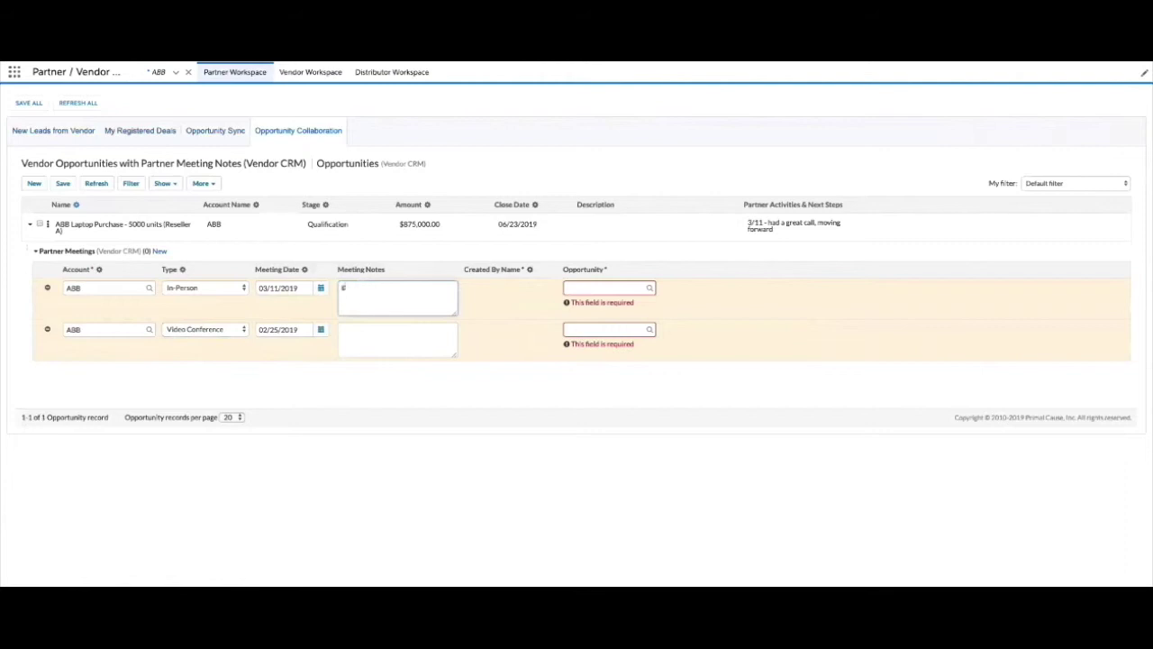
click(375, 333)
text(really excited)
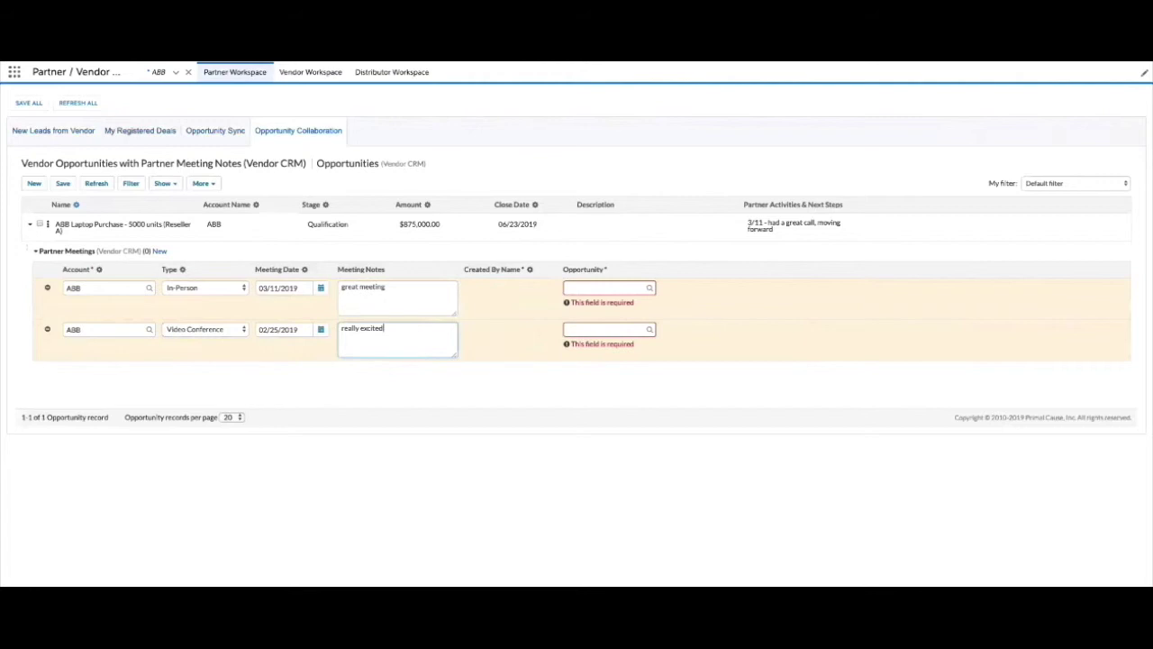
- Link both meetings to the opportunity ABB Laptop Purchase - 5000 units (Reseller A), save the grid, and expand the saved partner meetings
click(517, 298)
text(abb)
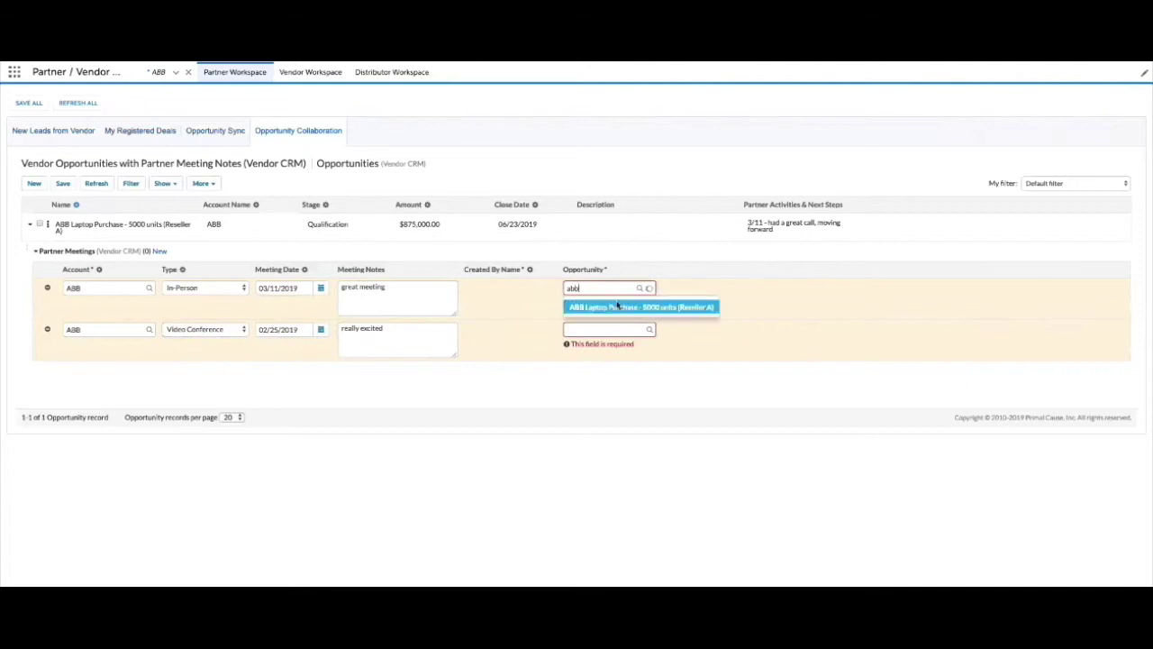
click(620, 312)
click(602, 327)
text(abb)
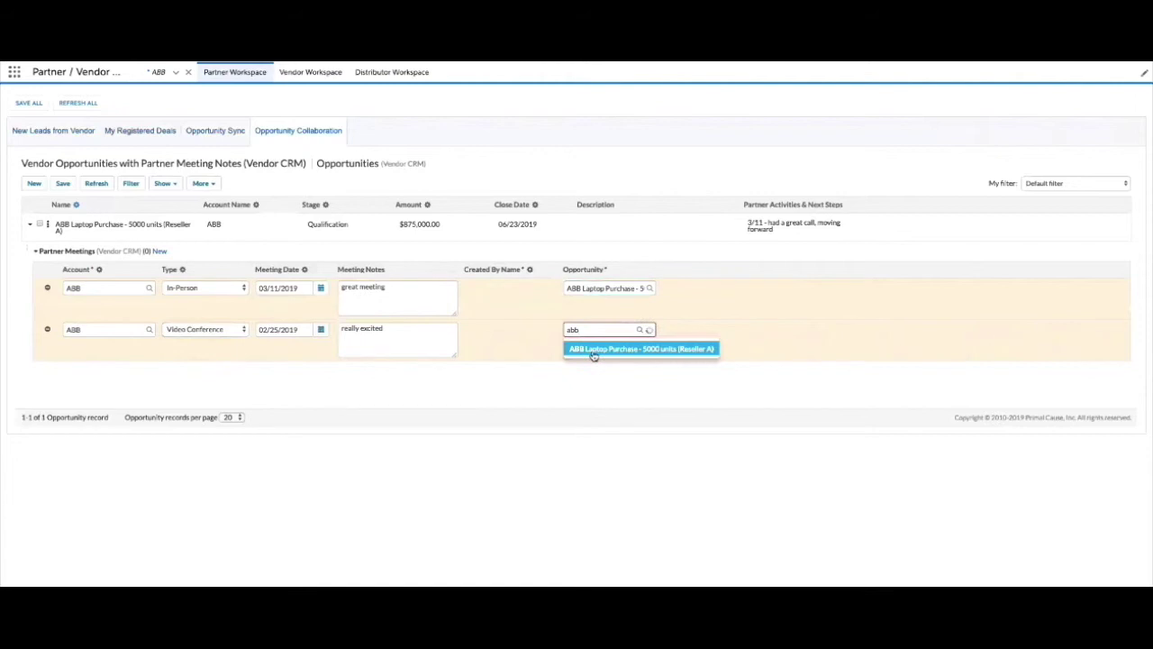
click(594, 350)
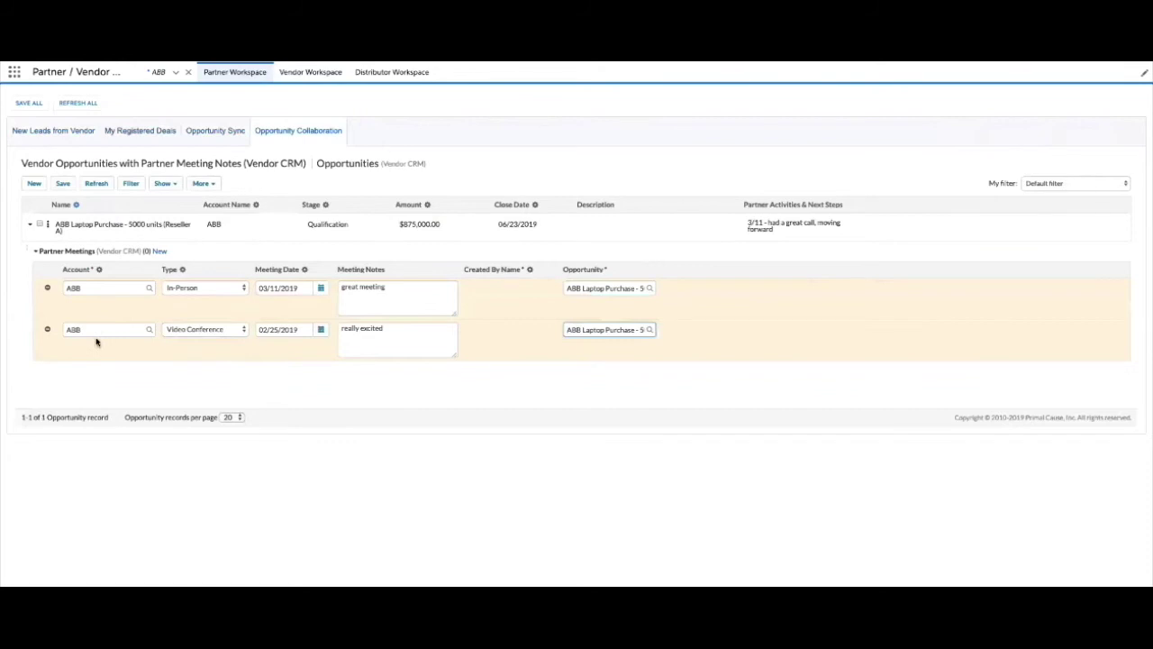
click(63, 185)
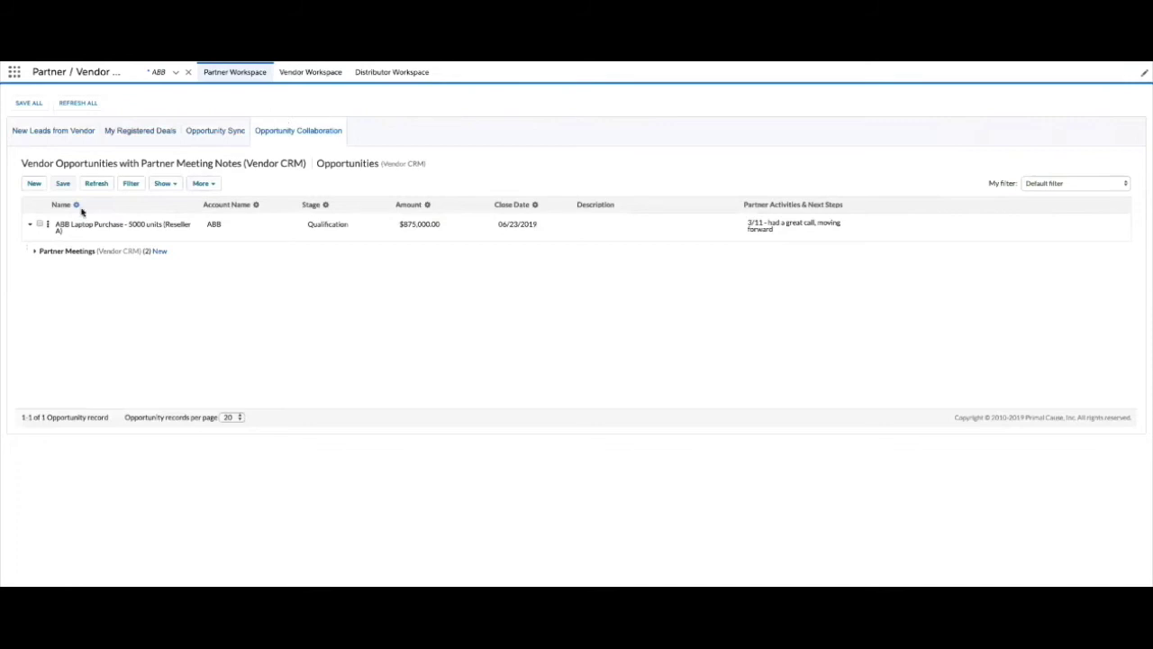
click(34, 252)
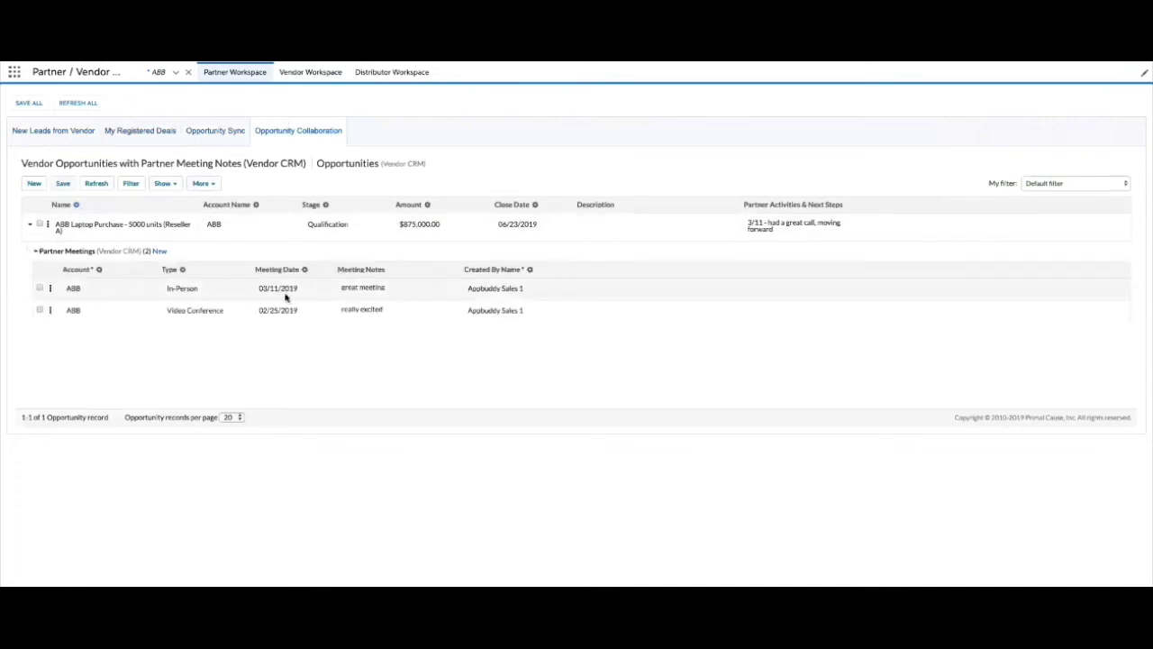
- Open Partner Activities in the Vendor Workspace and check the two ABB partner meetings and their related opportunities
click(303, 72)
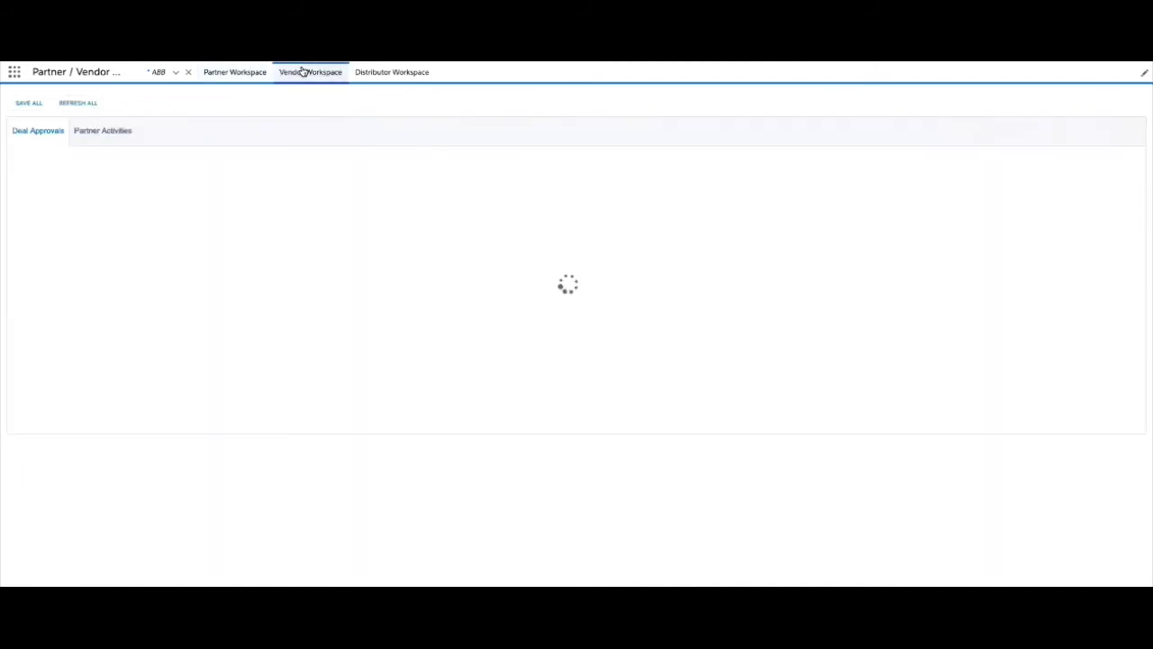
click(108, 135)
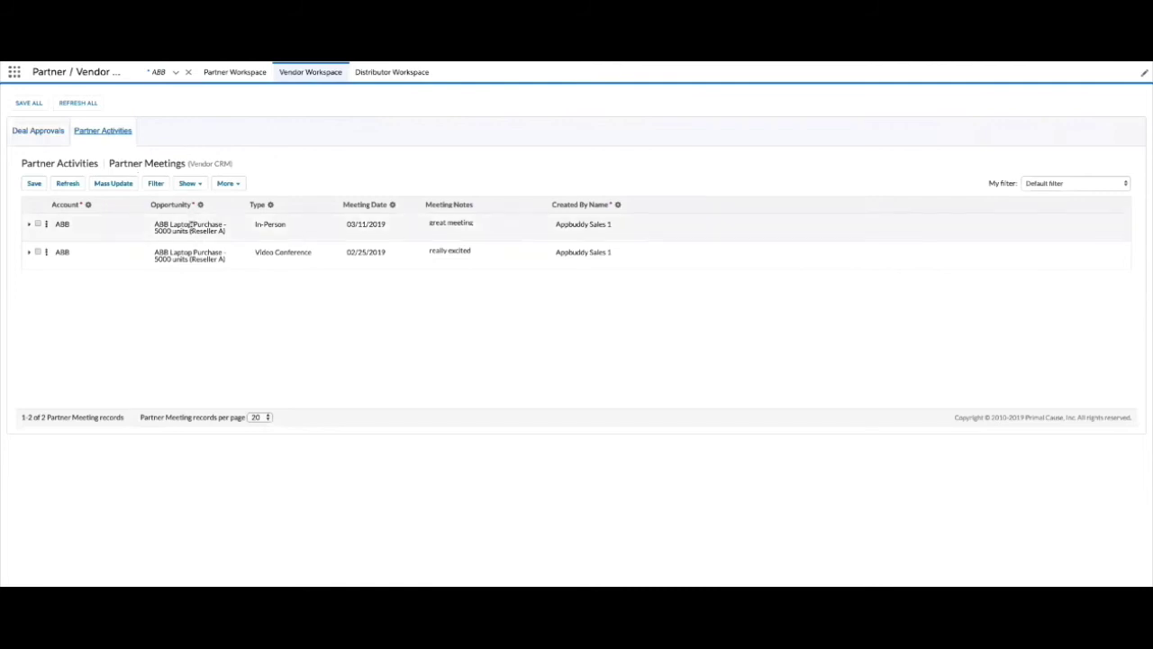
click(28, 226)
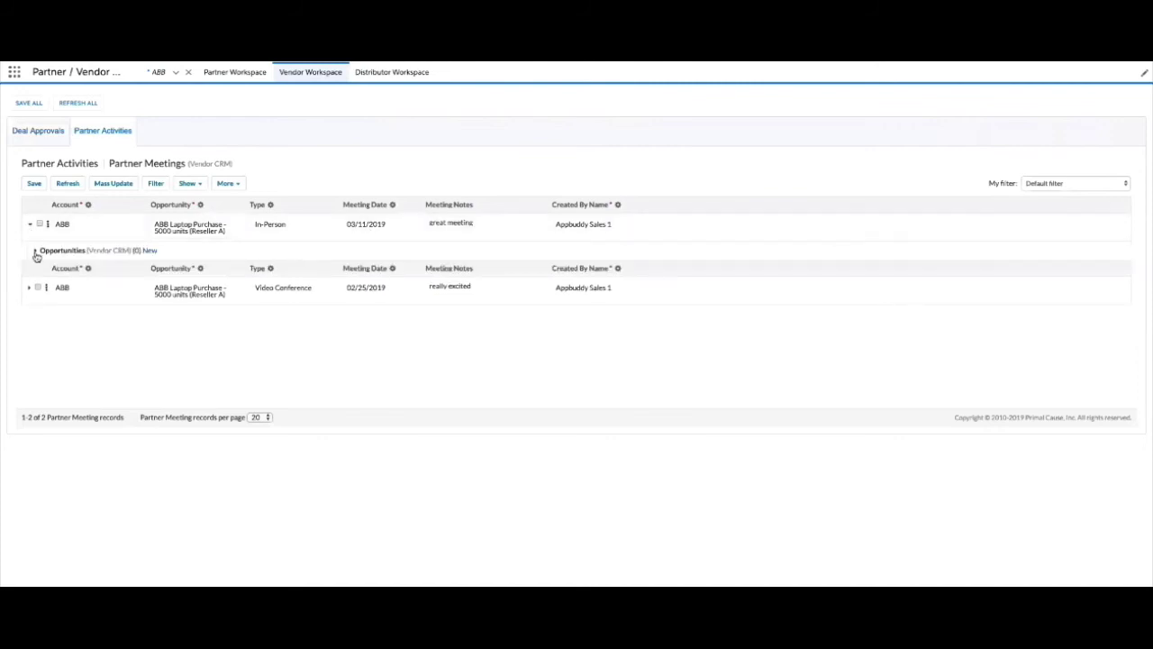
click(36, 253)
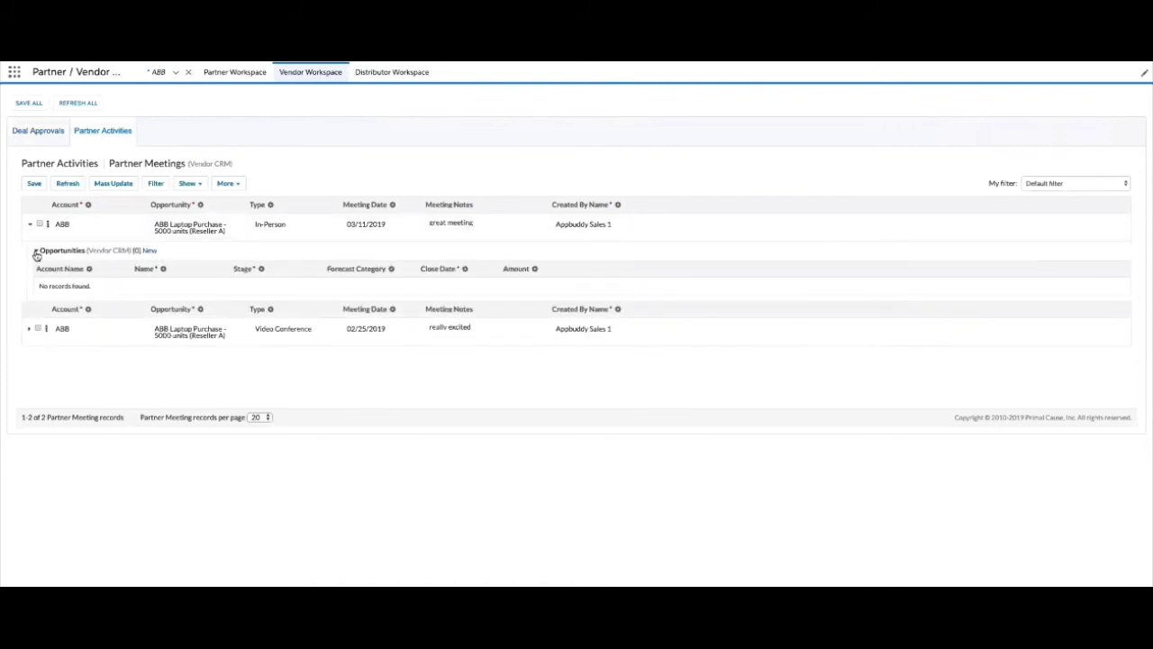
click(28, 330)
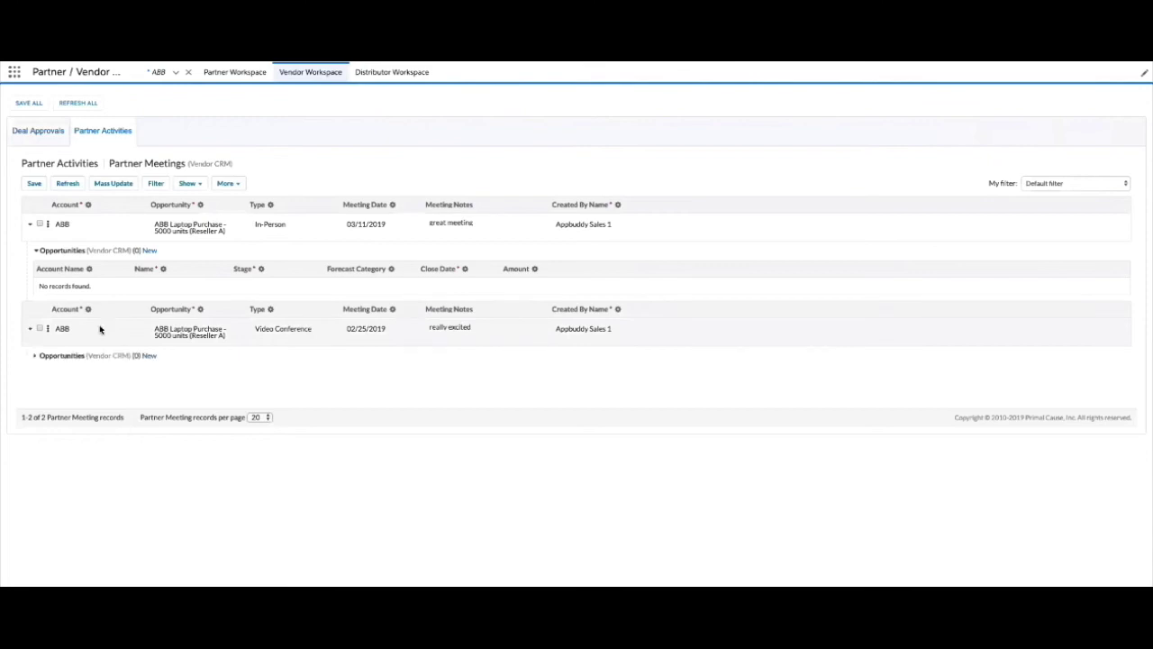
click(37, 253)
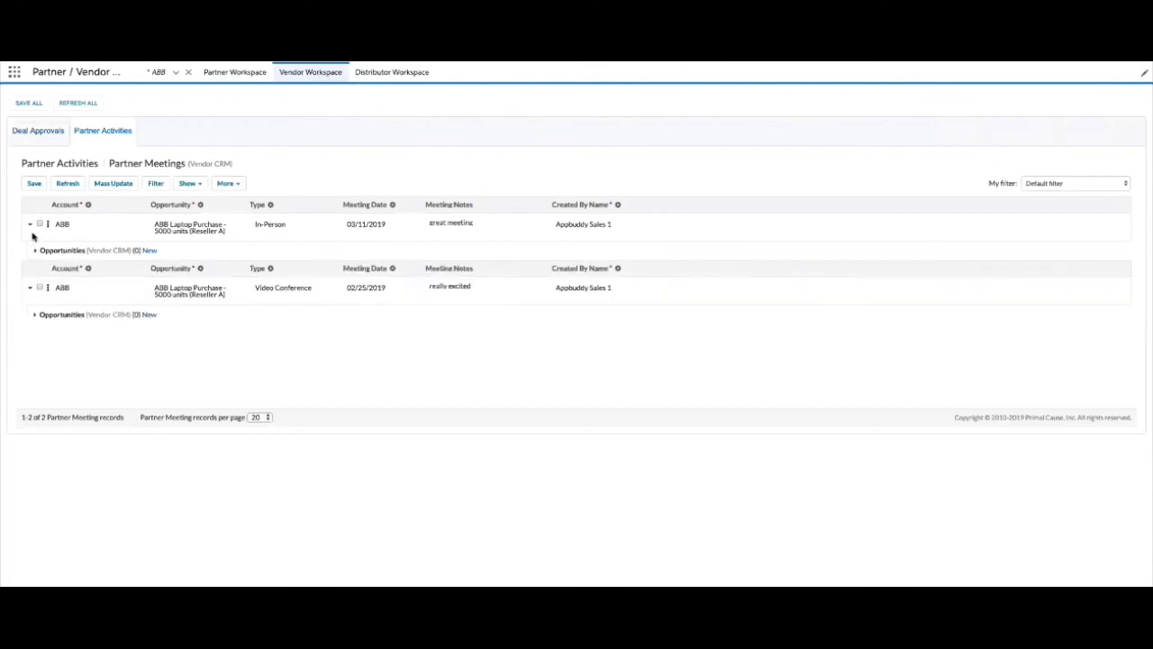
click(30, 224)
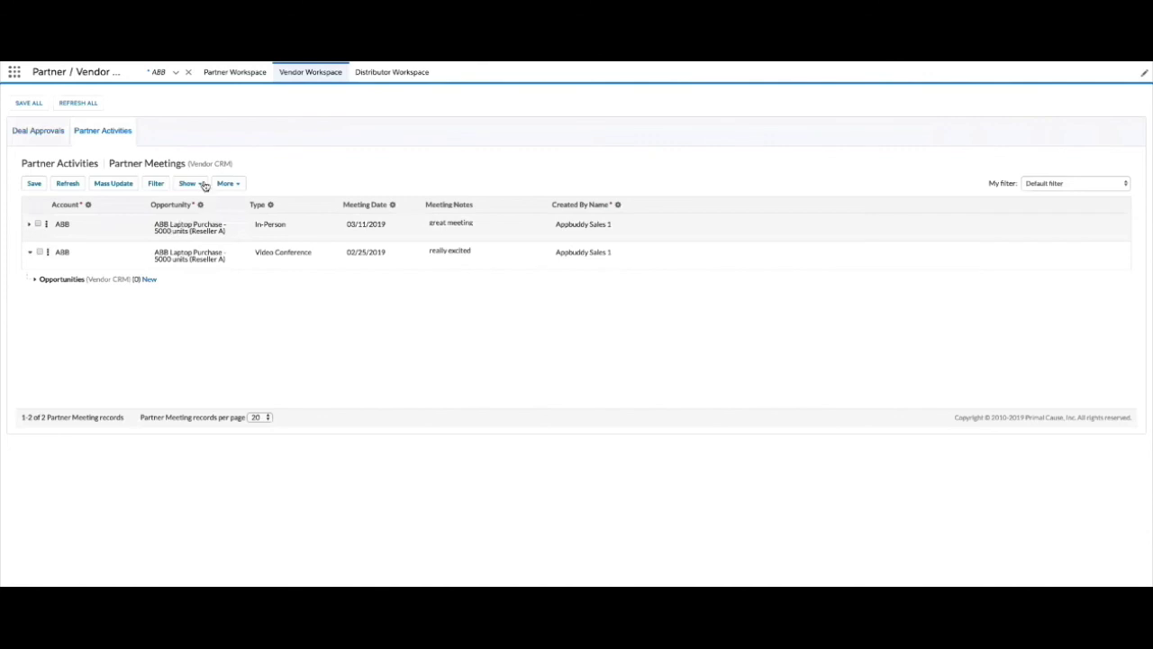
- Return to the Partner Workspace
click(236, 79)
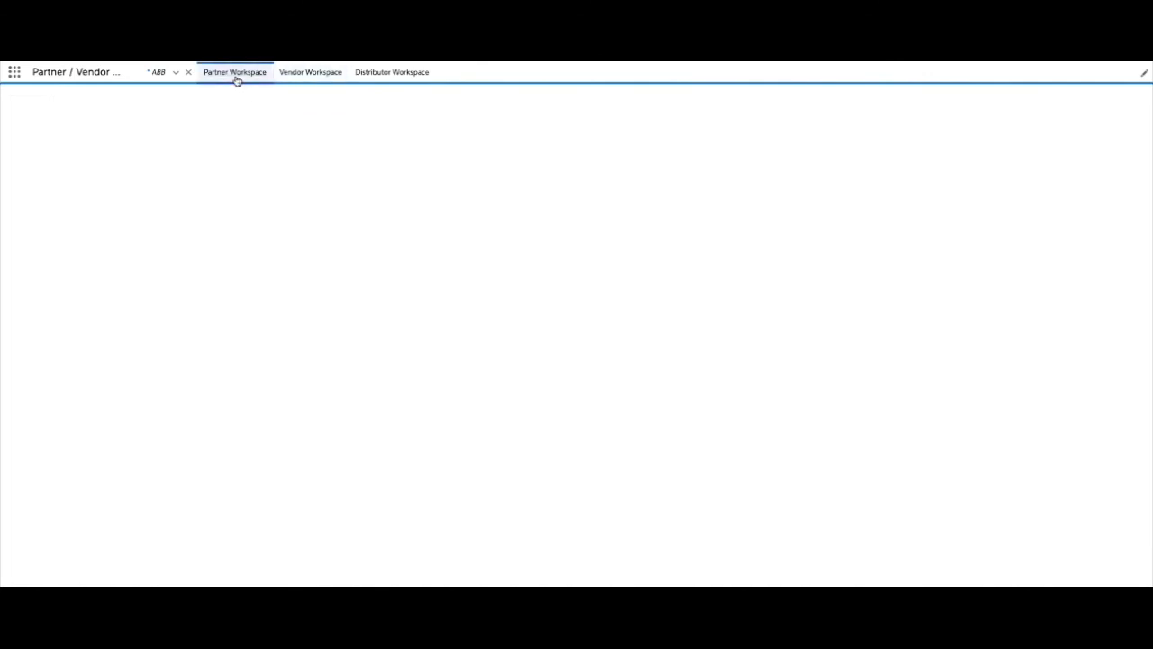